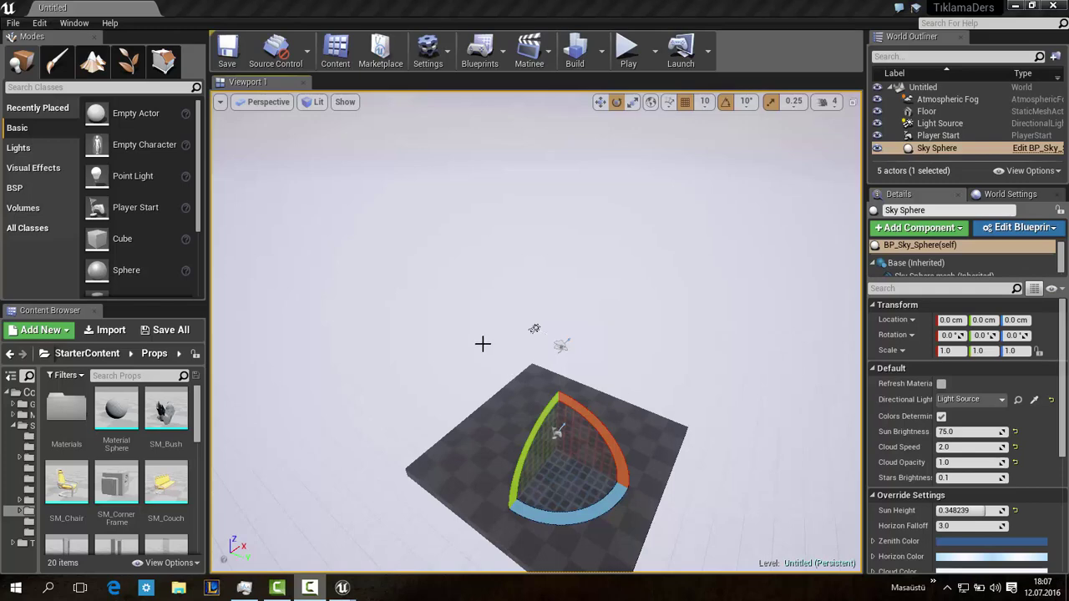
Step: Frame the viewport on the Floor actor with Focus Selected and orbit around it
{"action": "right_click_drag", "start_coordinate": [482, 343], "coordinate": [482, 343]}
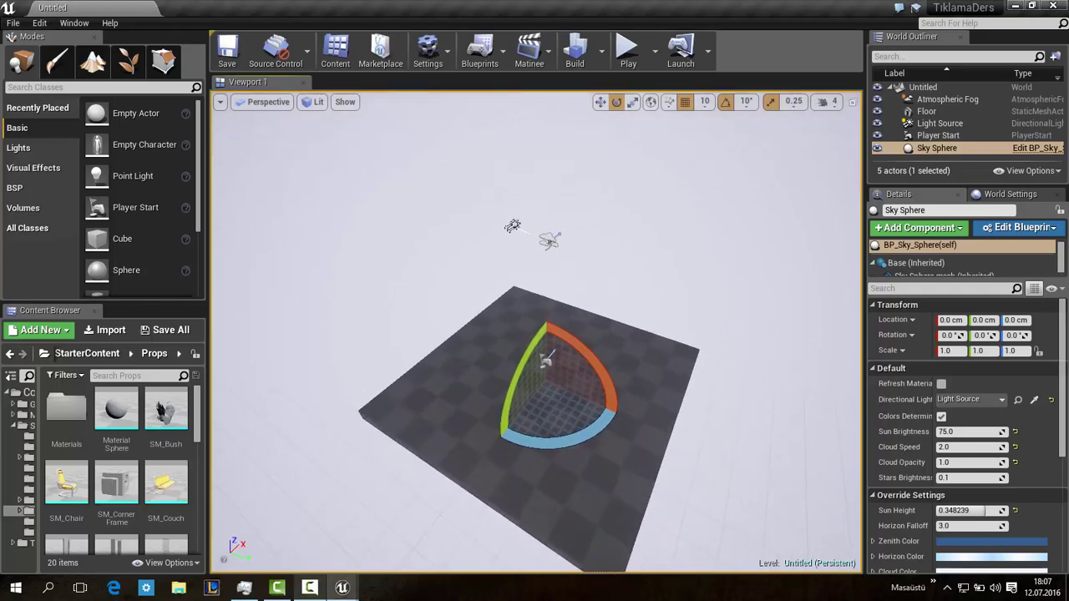
{"action": "right_click", "coordinate": [509, 334]}
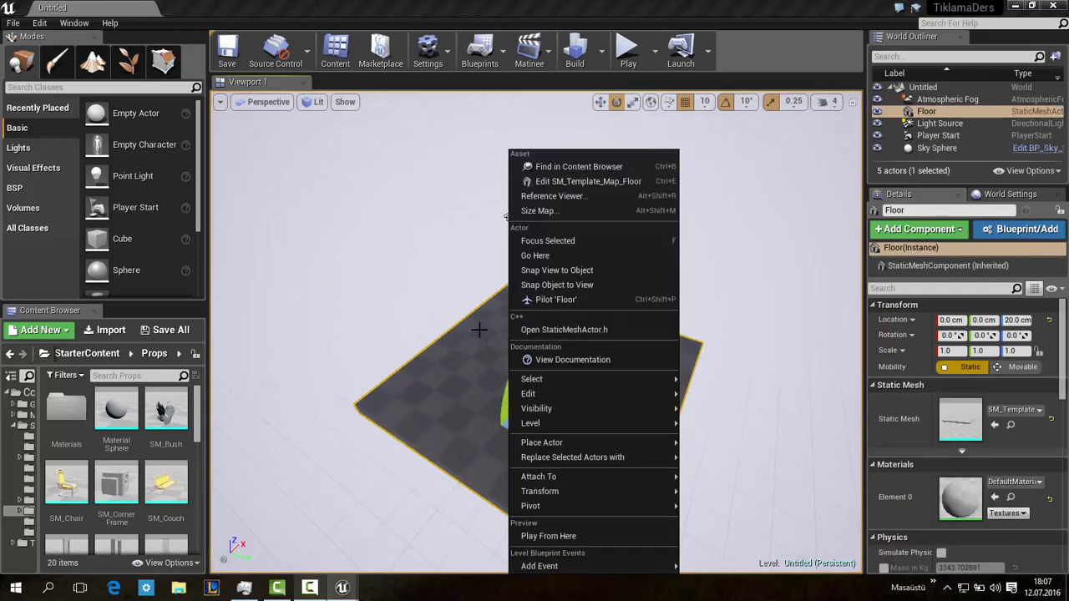
{"action": "left_click", "coordinate": [547, 240]}
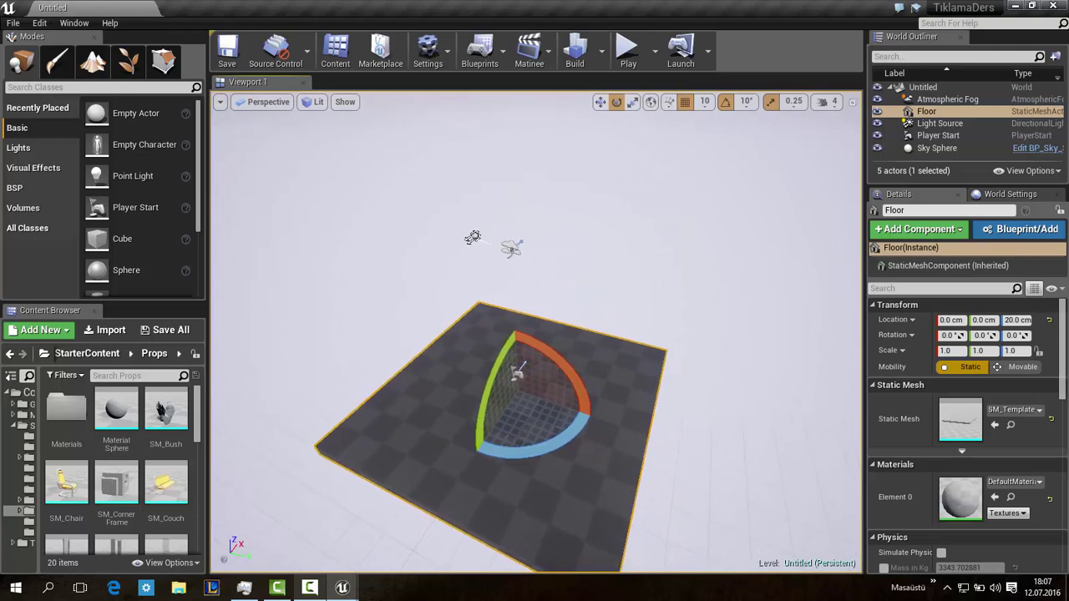
{"action": "mouse_move", "coordinate": [500, 376]}
{"action": "left_mouse_down", "text": "alt"}
{"action": "mouse_move", "coordinate": [535, 351]}
{"action": "mouse_move", "coordinate": [551, 318]}
{"action": "mouse_move", "coordinate": [526, 322]}
{"action": "mouse_move", "coordinate": [543, 330]}
{"action": "left_mouse_up", "text": "alt"}
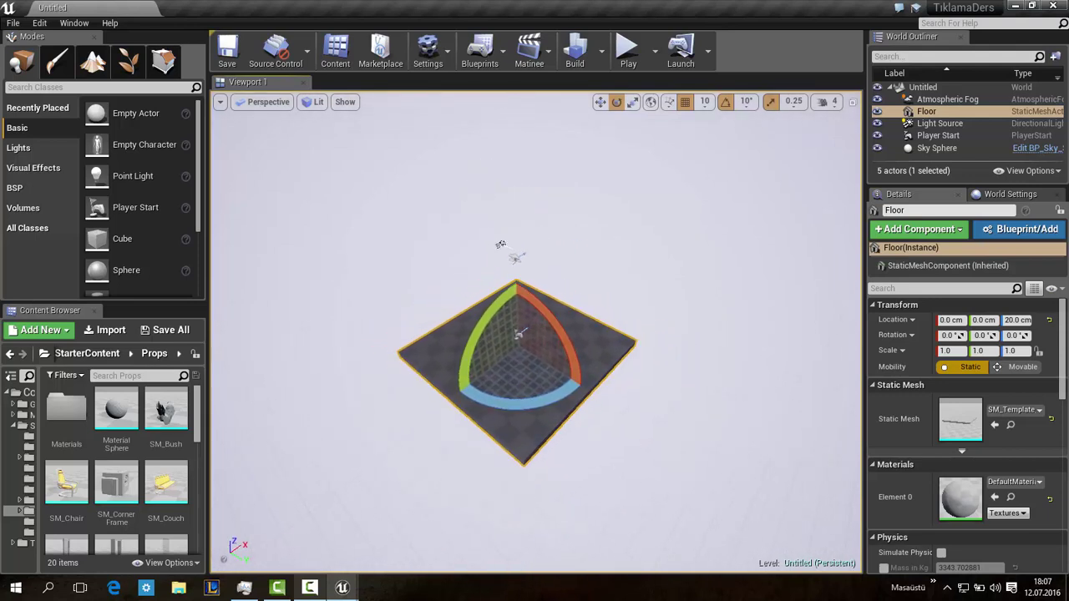
{"action": "mouse_move", "coordinate": [543, 329]}
{"action": "left_mouse_down", "text": "alt"}
{"action": "mouse_move", "coordinate": [556, 325]}
{"action": "mouse_move", "coordinate": [542, 323]}
{"action": "left_mouse_up", "text": "alt"}
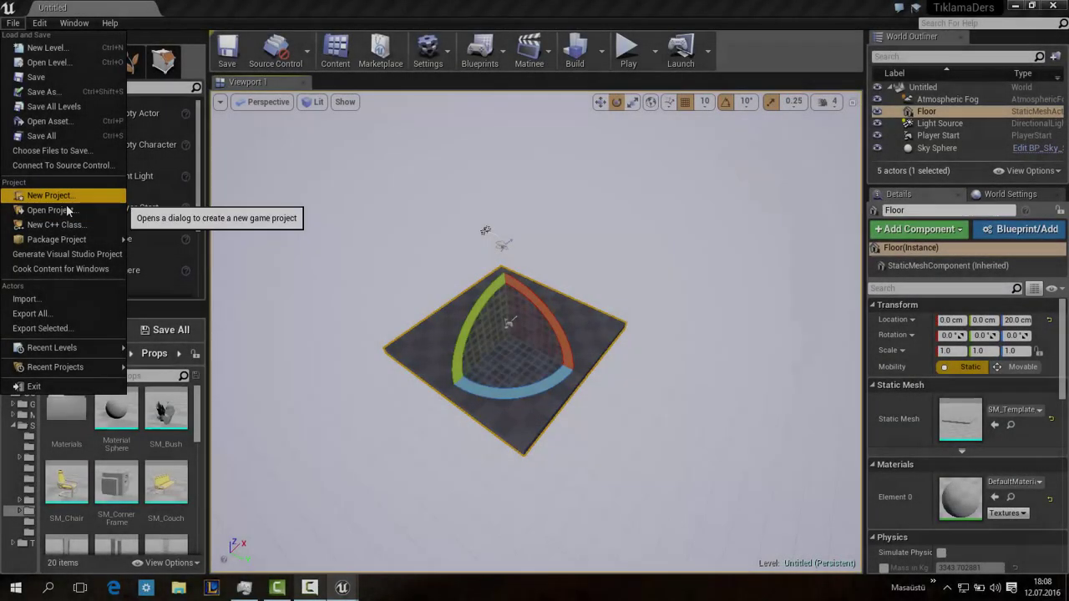
Step: Browse the Android, Linux and Windows packaging platform submenus, then bring up the Edit menu
{"action": "mouse_move", "coordinate": [94, 243]}
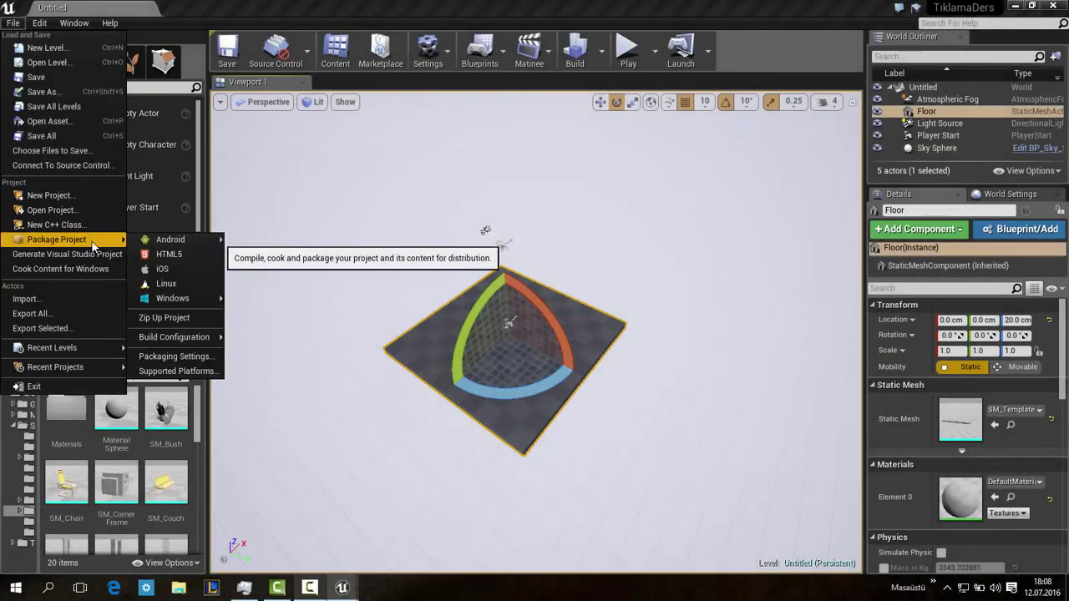
{"action": "mouse_move", "coordinate": [161, 242]}
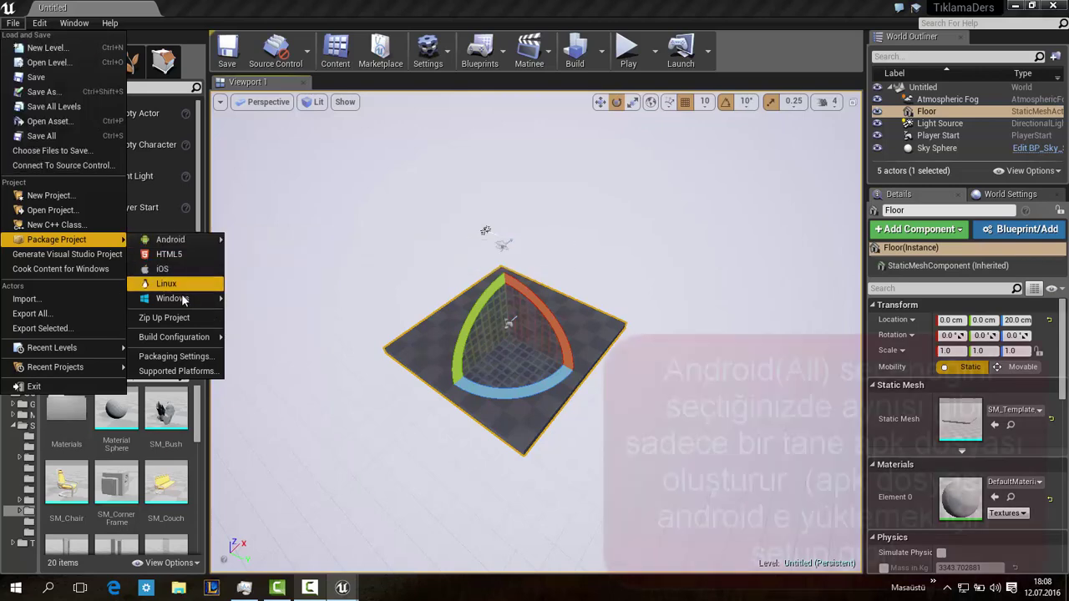
{"action": "mouse_move", "coordinate": [192, 298]}
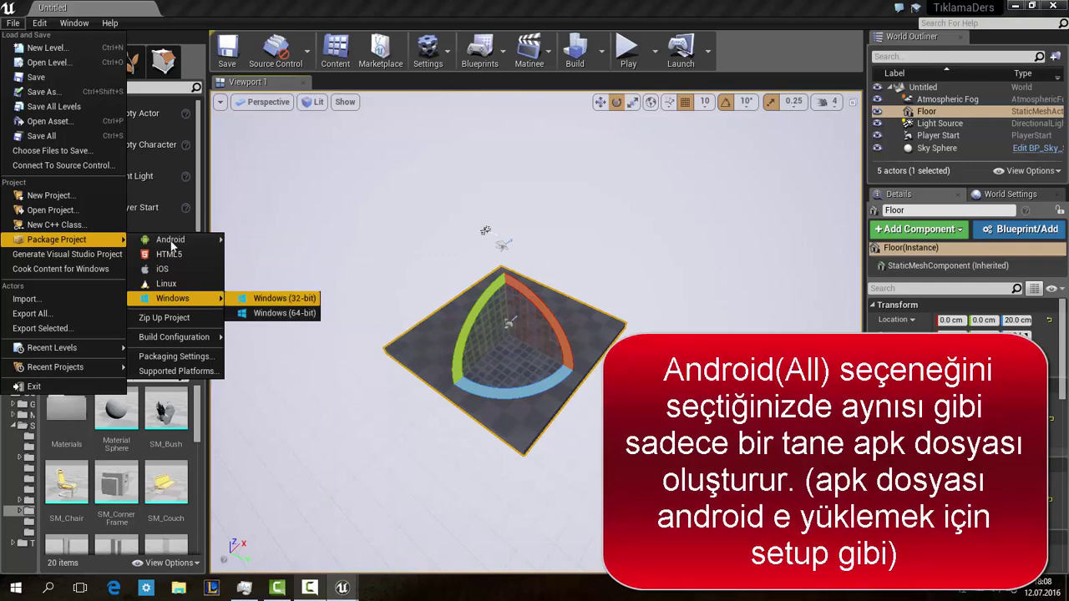
{"action": "left_click", "coordinate": [40, 23]}
{"action": "left_click", "coordinate": [39, 22]}
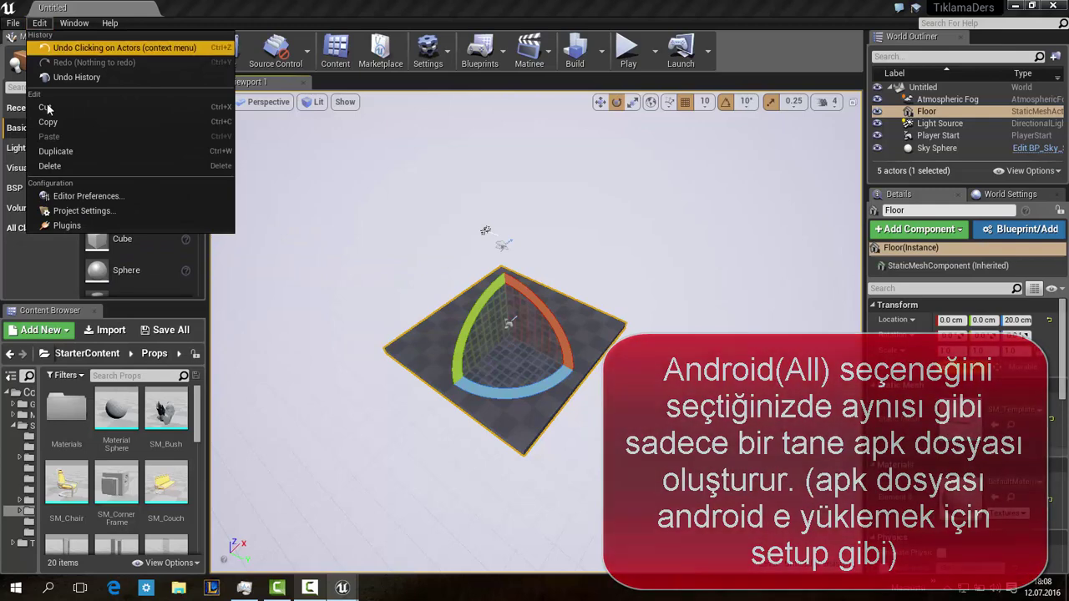
Step: Check the Homepage and Support Contact fields on the Description page, then minimise both windows
{"action": "left_click", "coordinate": [437, 64]}
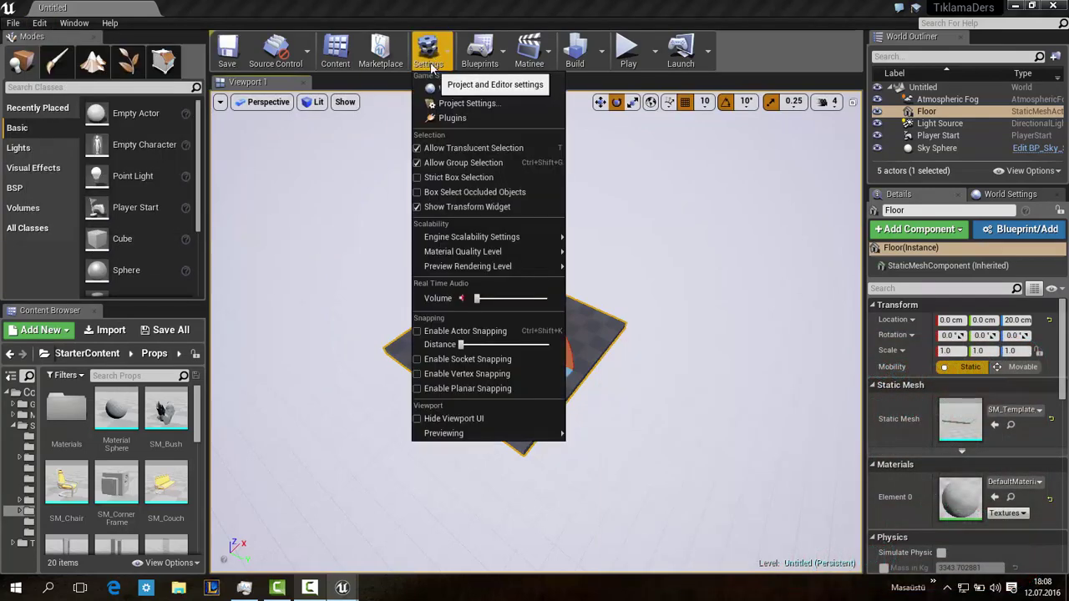
{"action": "mouse_move", "coordinate": [467, 237]}
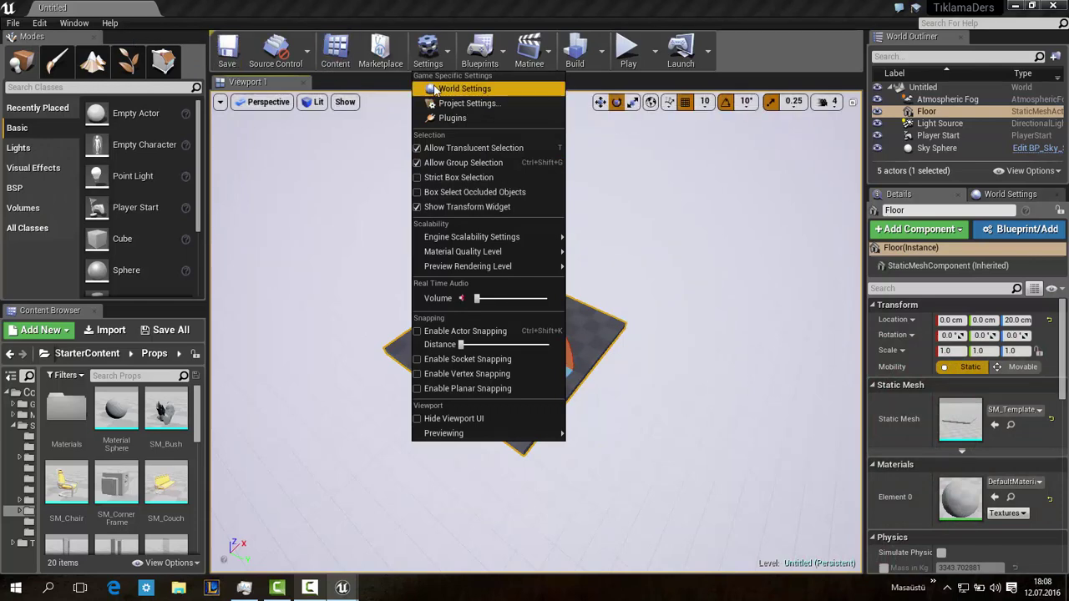
{"action": "left_click", "coordinate": [475, 104]}
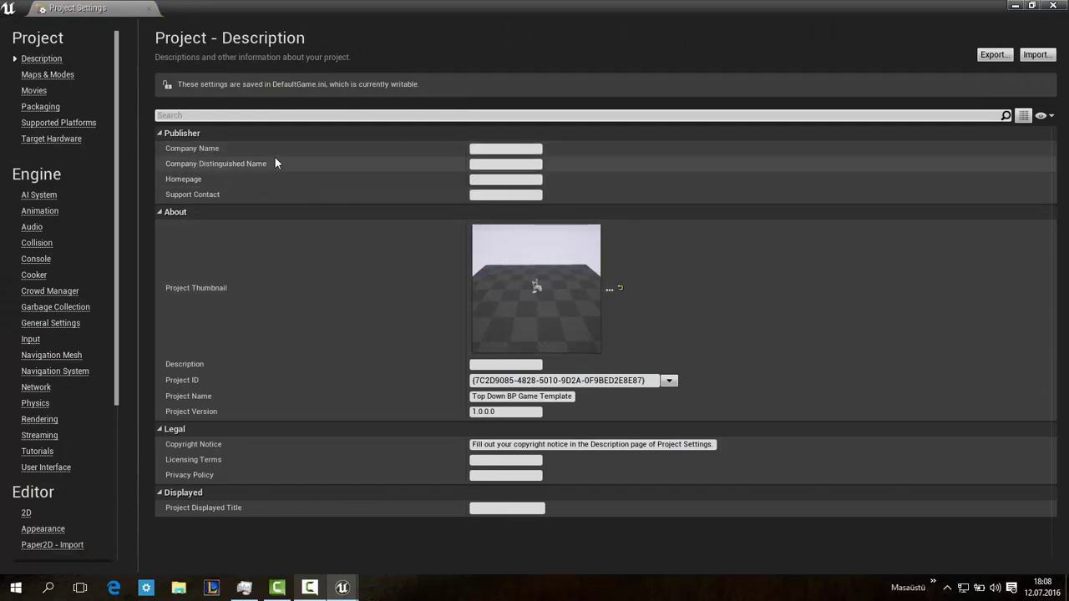
{"action": "left_click", "coordinate": [482, 181]}
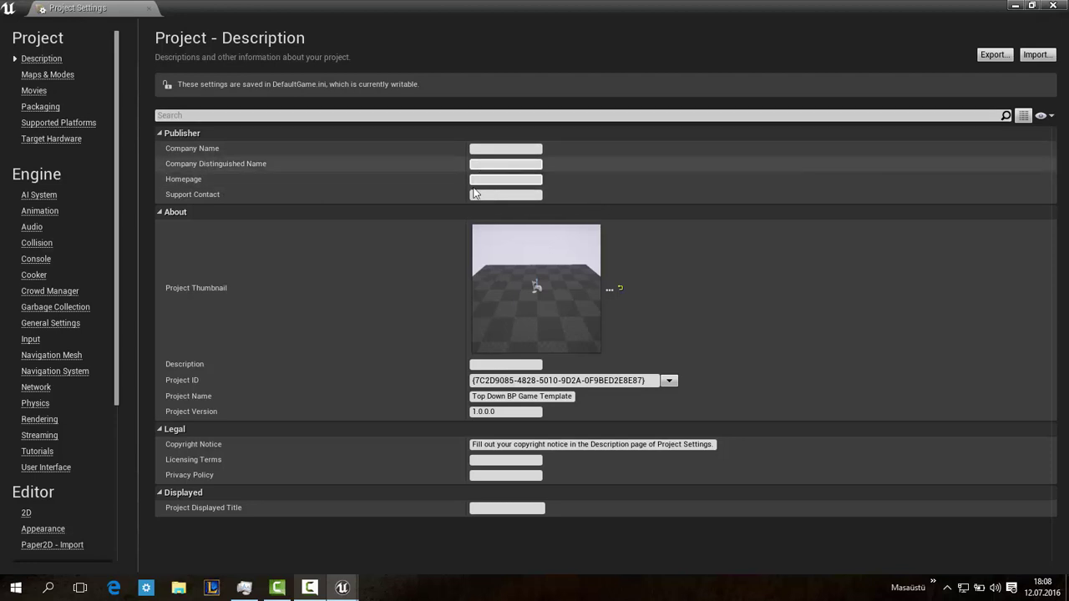
{"action": "left_click", "coordinate": [486, 195]}
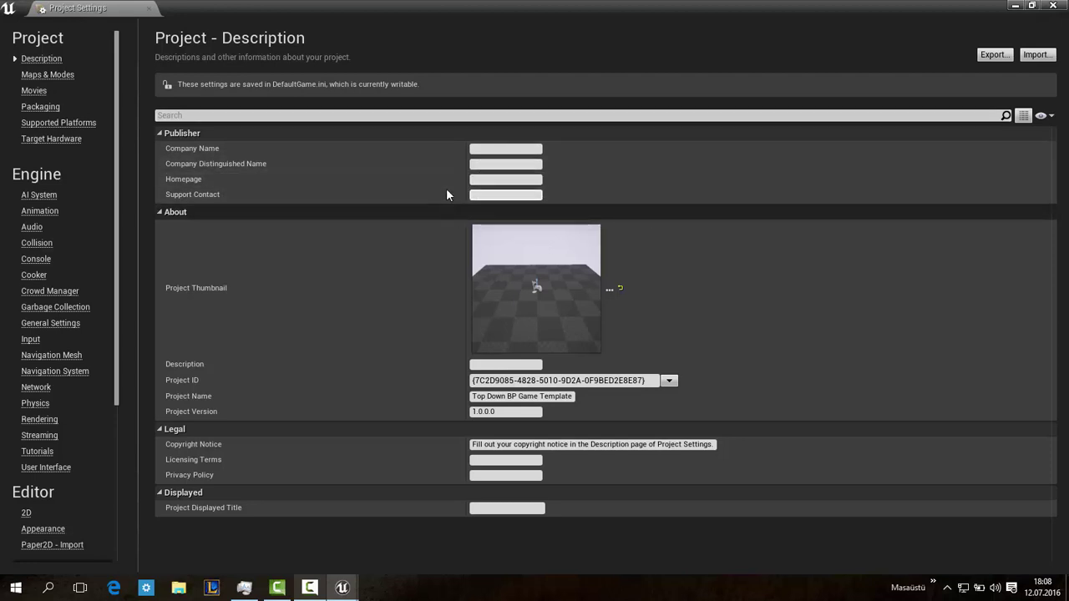
{"action": "left_click", "coordinate": [1015, 7]}
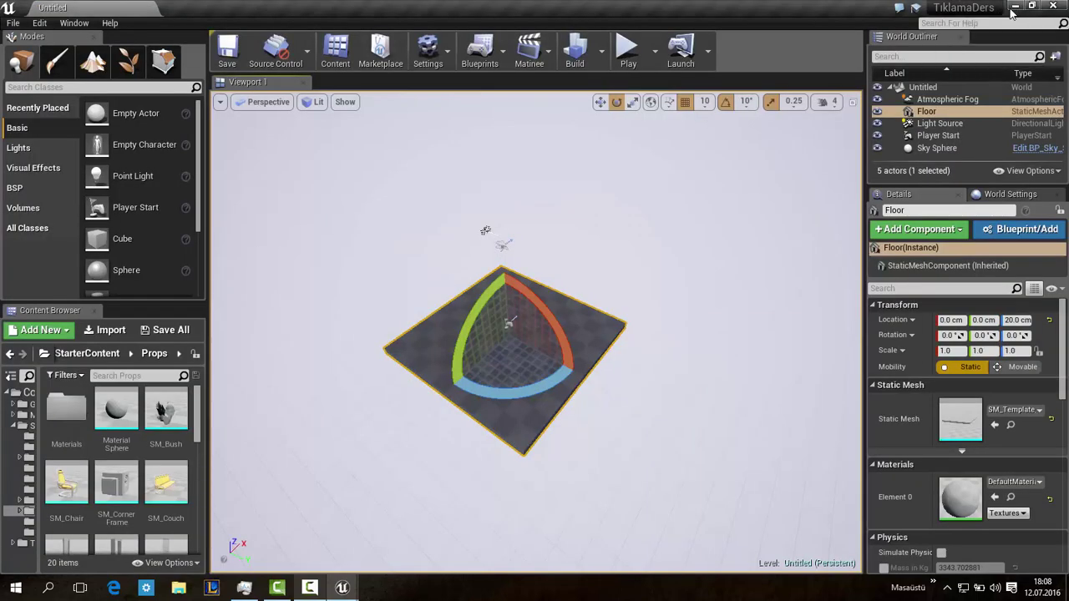
{"action": "left_click", "coordinate": [1014, 7]}
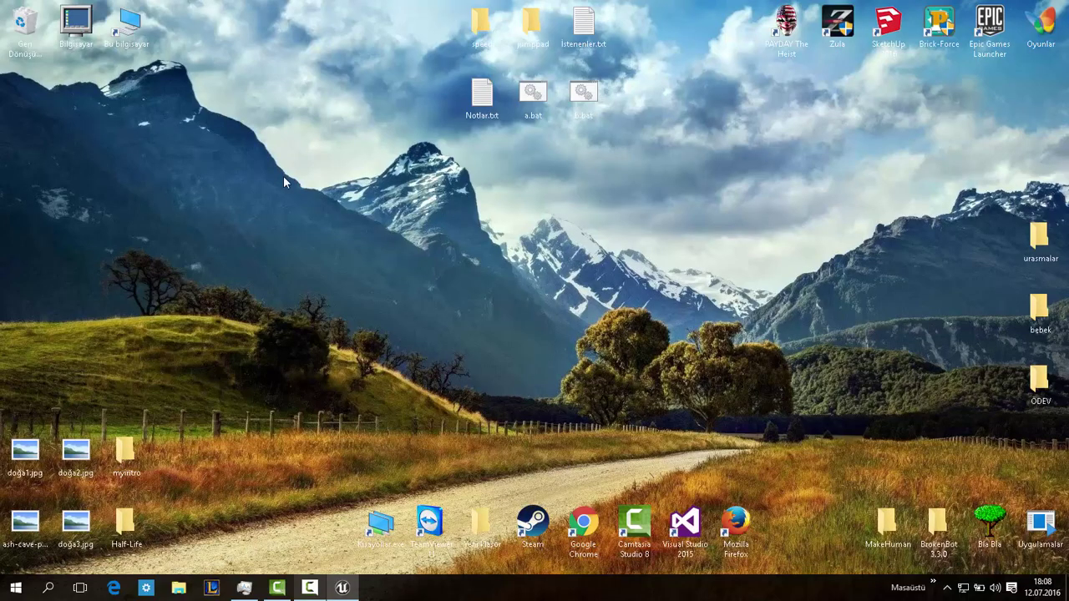
Step: Select Notlar.txt on the desktop and restore the Unreal Editor's Project Settings window
{"action": "left_click", "coordinate": [490, 105]}
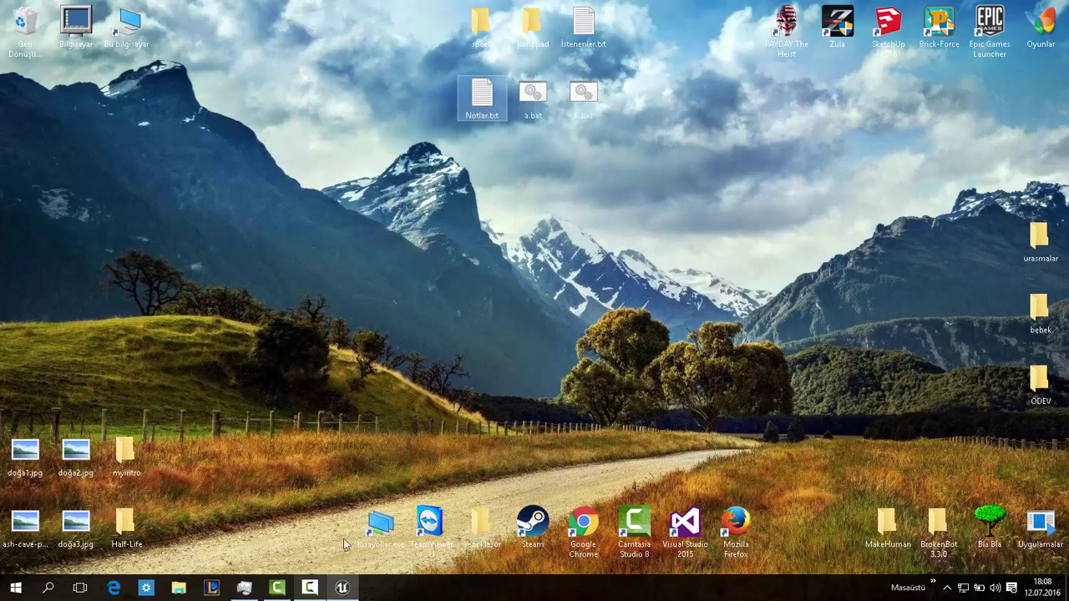
{"action": "left_click", "coordinate": [344, 587]}
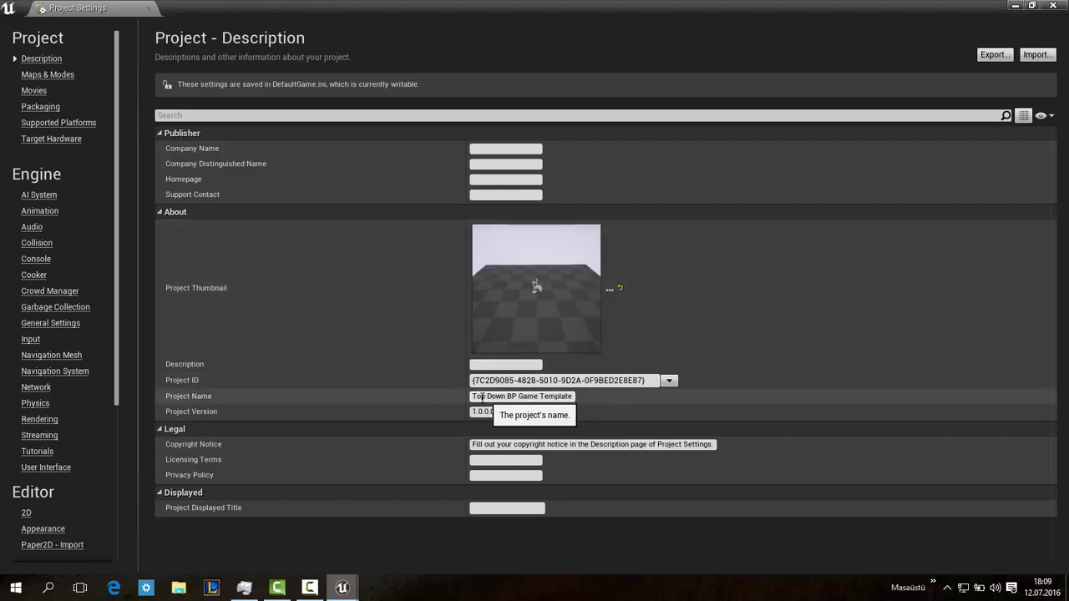
{"action": "left_click_drag", "start_coordinate": [473, 396], "coordinate": [567, 396]}
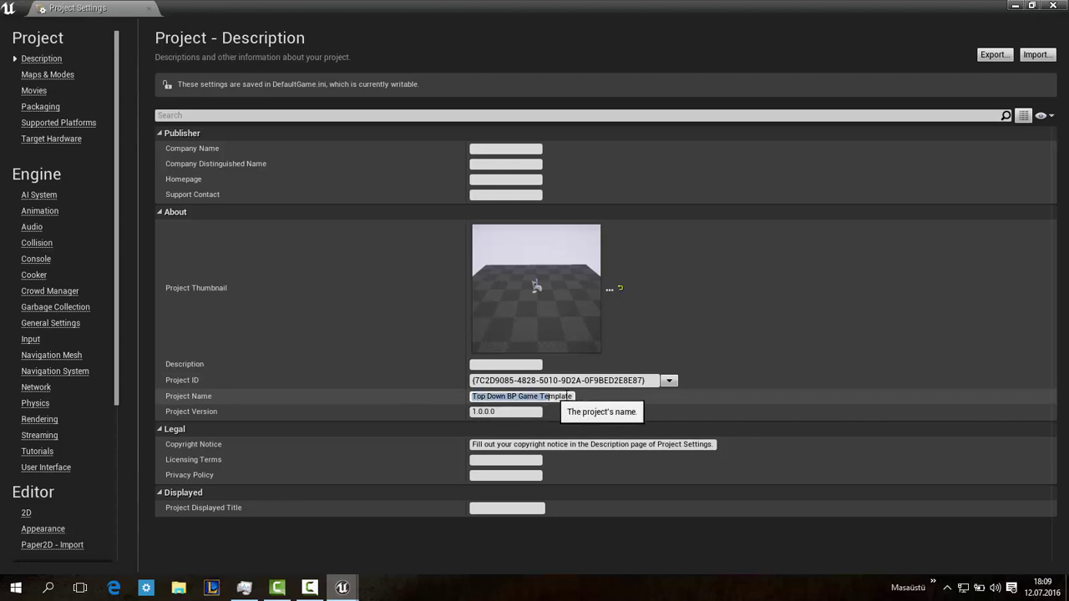
{"action": "left_click", "coordinate": [560, 396]}
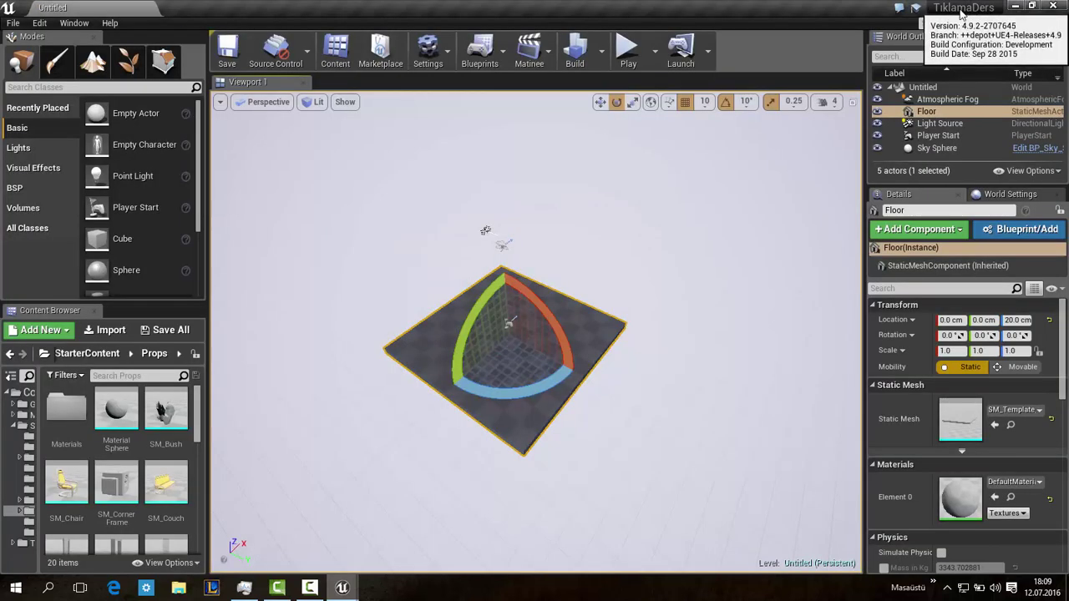
{"action": "mouse_move", "coordinate": [341, 587]}
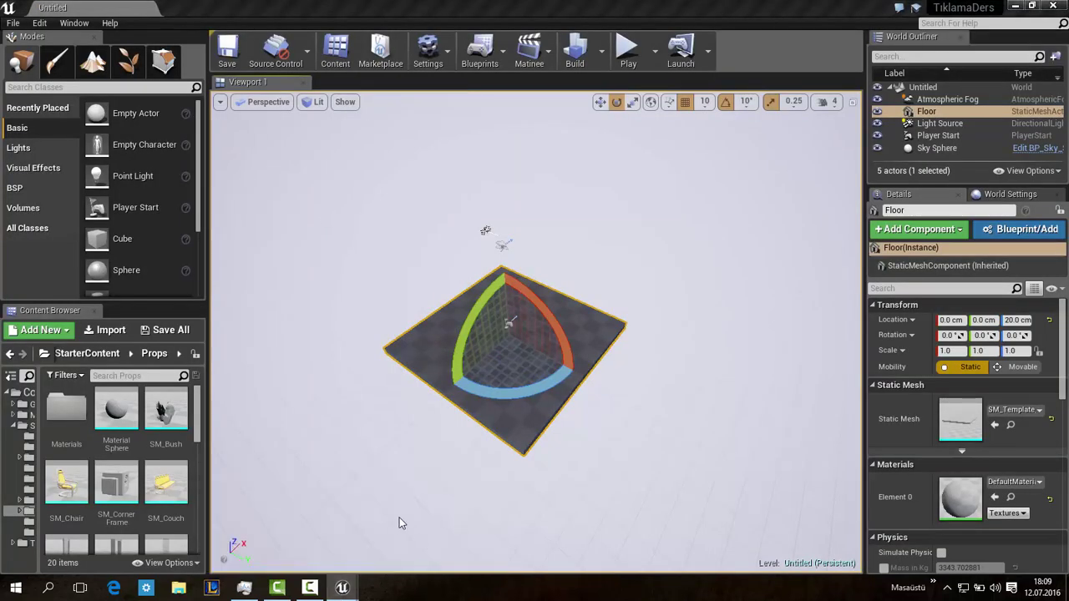
{"action": "left_click", "coordinate": [399, 517]}
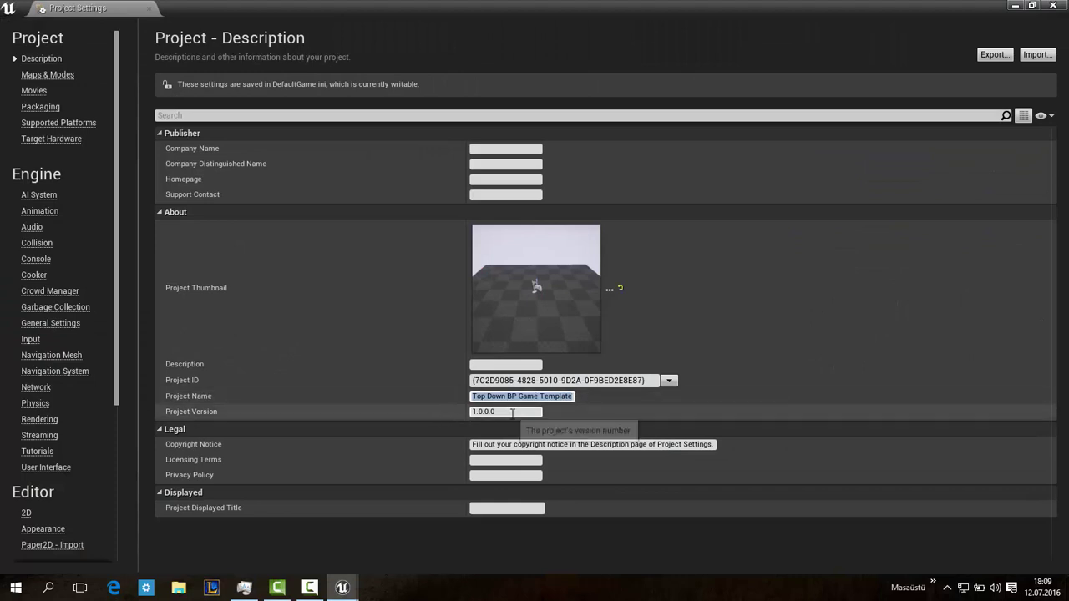
{"action": "left_click", "coordinate": [511, 413]}
{"action": "left_click", "coordinate": [514, 412]}
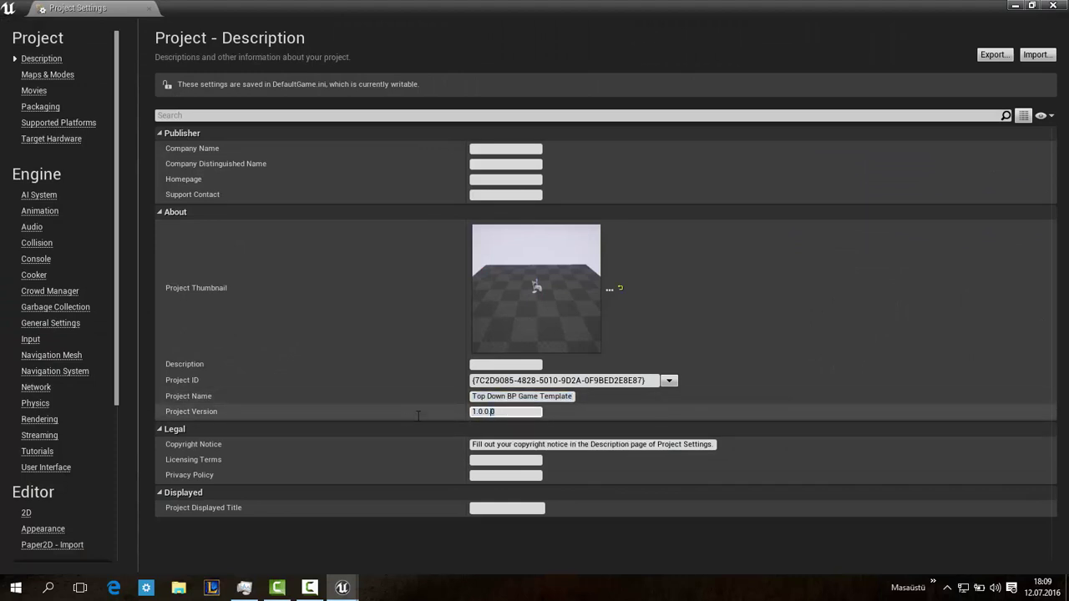
{"action": "double_click", "coordinate": [495, 411]}
{"action": "left_click", "coordinate": [503, 412]}
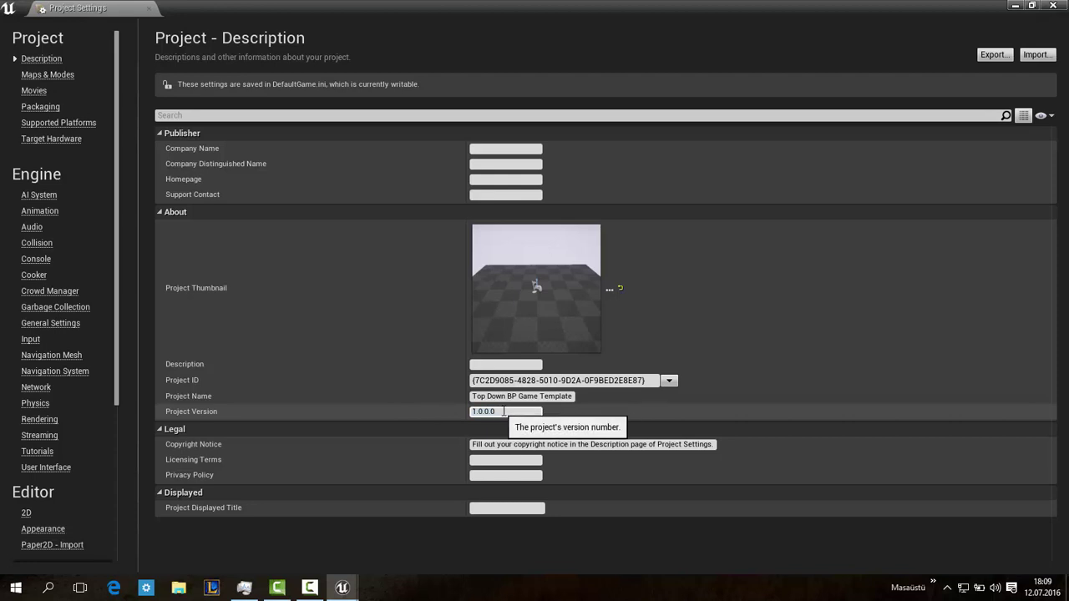
{"action": "left_click_drag", "start_coordinate": [503, 412], "coordinate": [466, 414]}
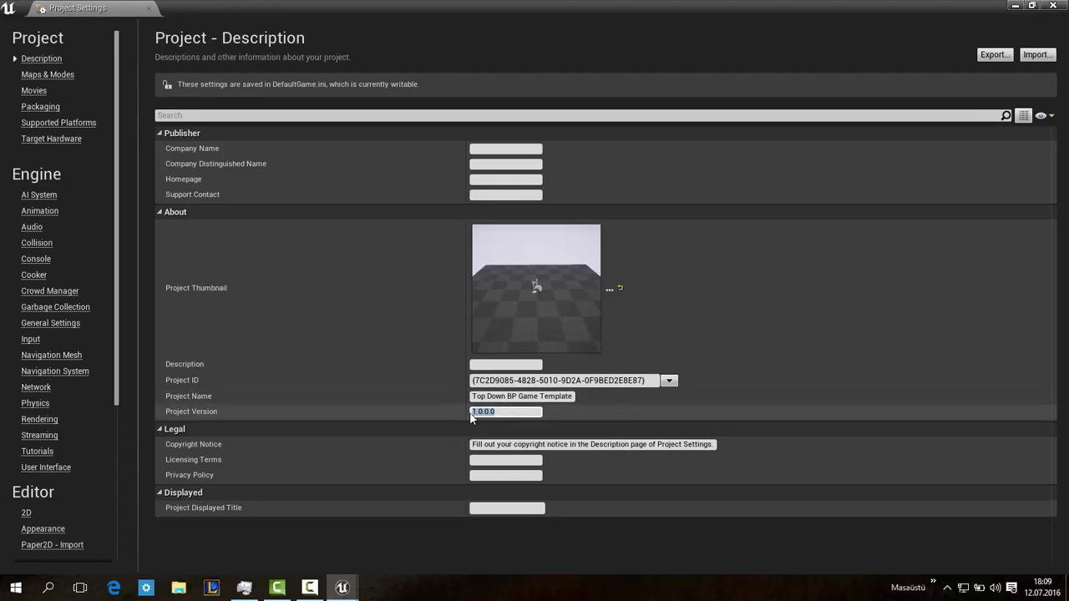
{"action": "left_click", "coordinate": [490, 412]}
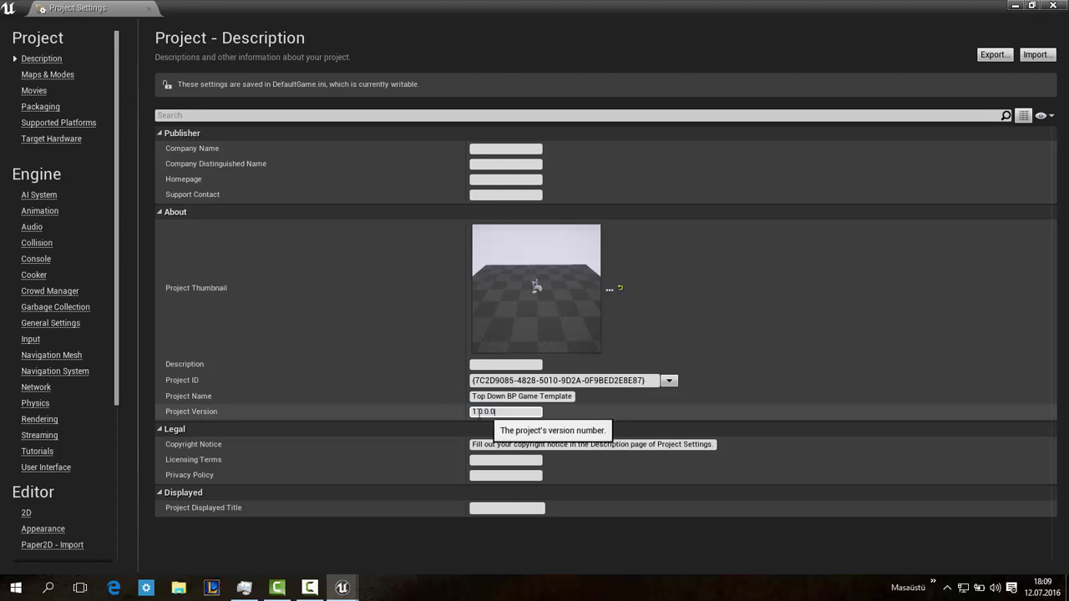
{"action": "left_click_drag", "start_coordinate": [478, 412], "coordinate": [451, 415]}
{"action": "left_click", "coordinate": [501, 412]}
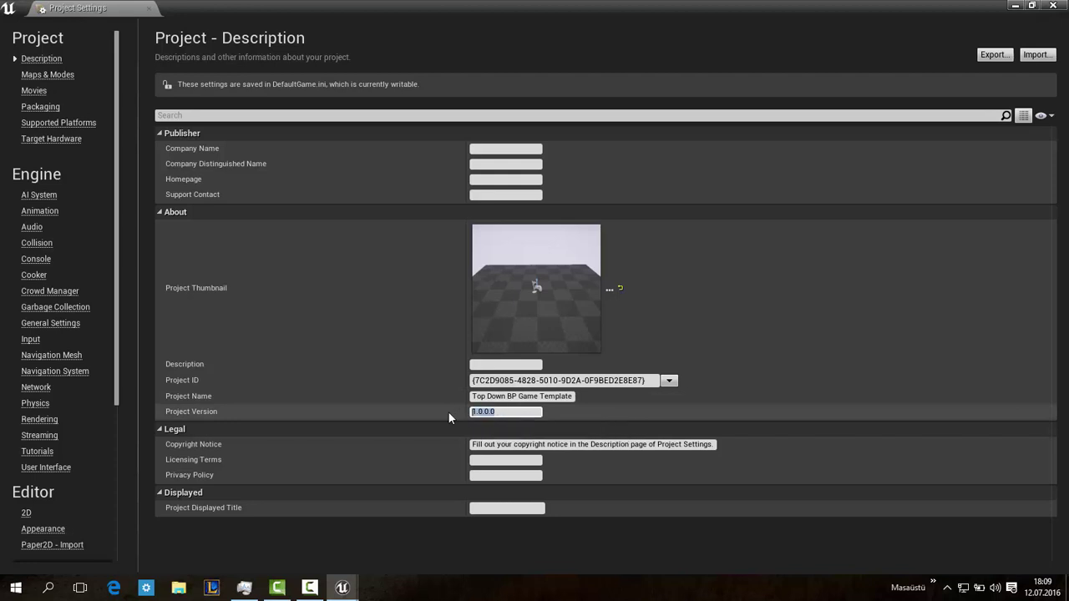
{"action": "left_click", "coordinate": [513, 412]}
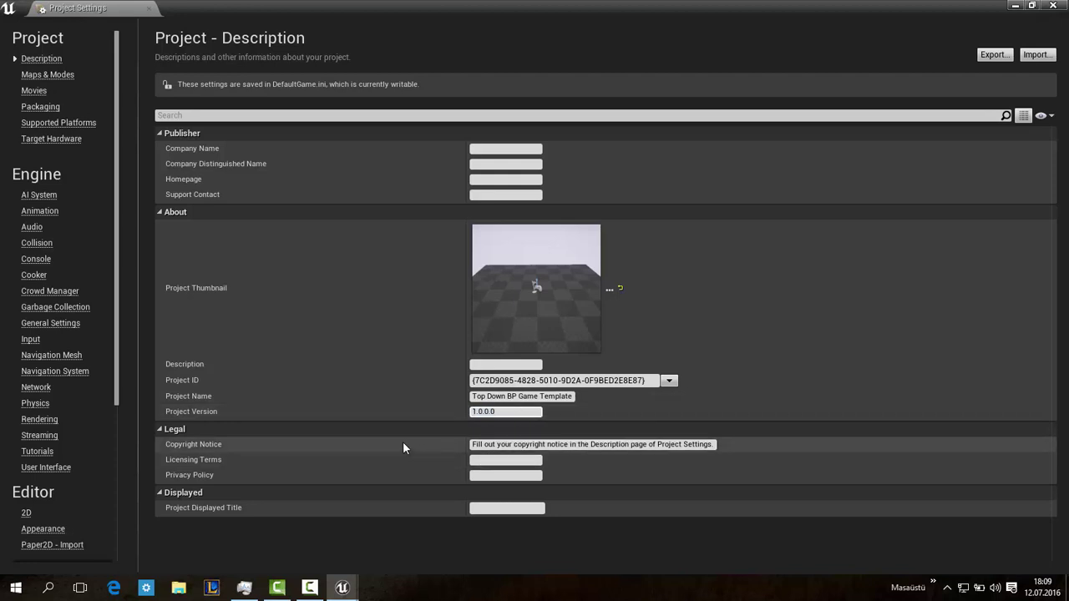
{"action": "left_click", "coordinate": [488, 460]}
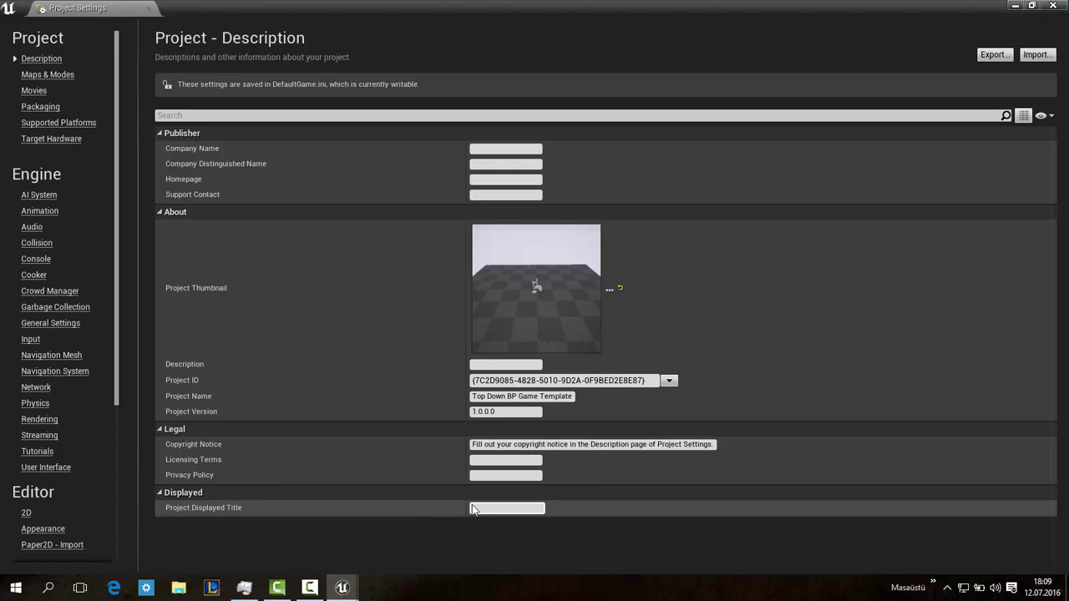
{"action": "left_click", "coordinate": [471, 509]}
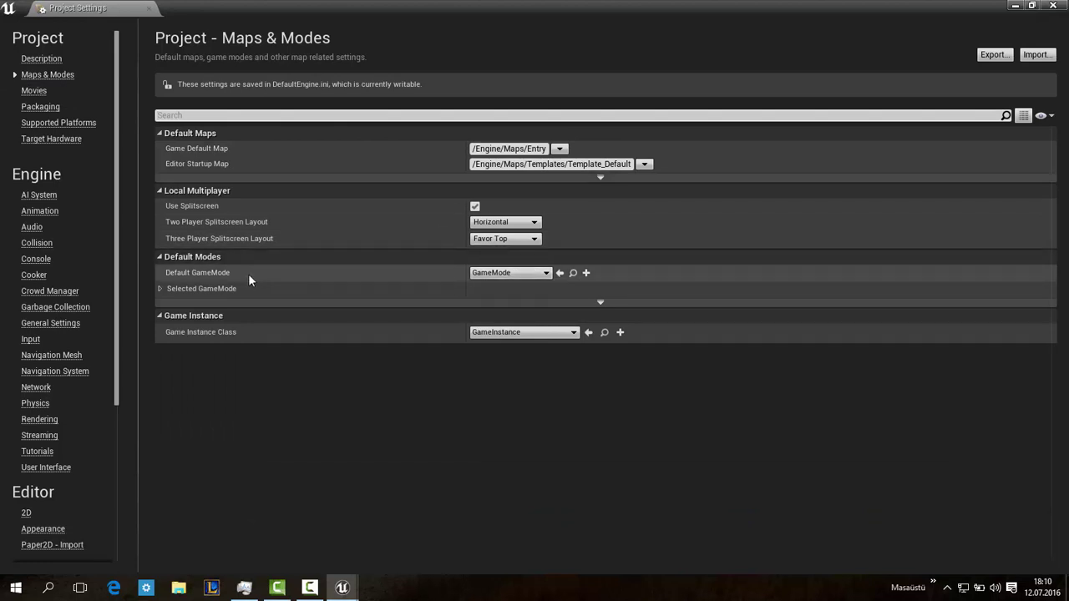
Step: Keep TopDownGameMode as the default game mode
{"action": "left_click", "coordinate": [501, 273]}
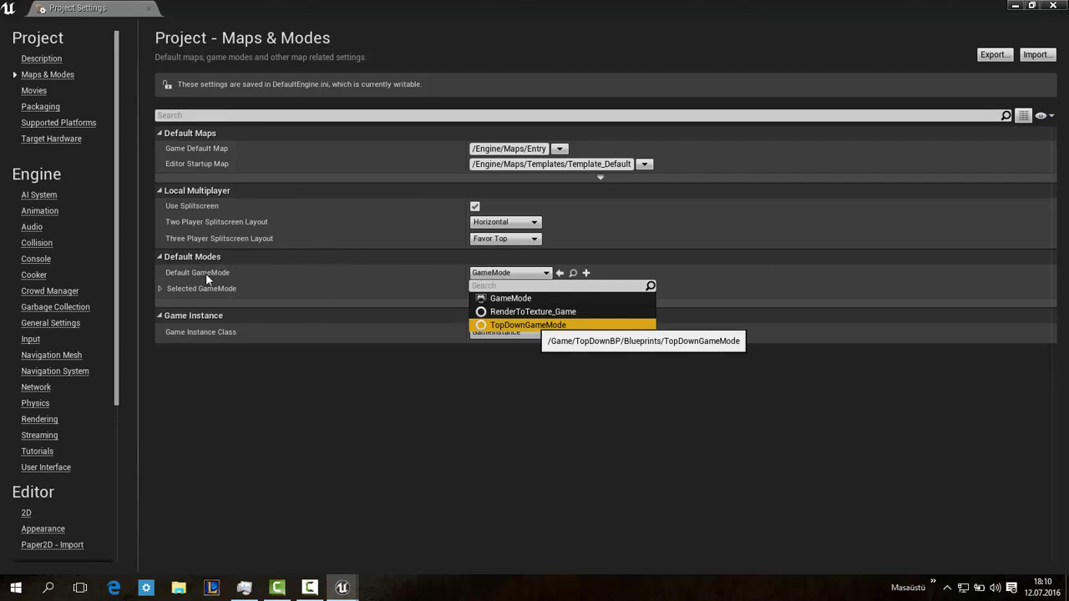
{"action": "key", "text": "Return"}
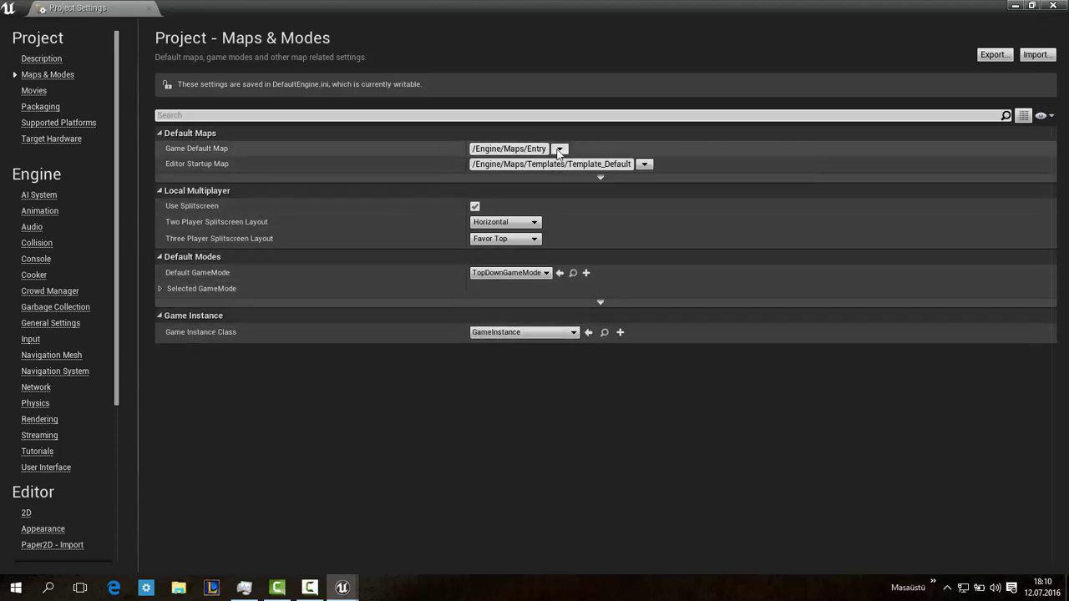
{"action": "left_click", "coordinate": [261, 152]}
Step: Inspect the Game Default Map and Editor Startup Map lists unchanged, then minimise Project Settings
{"action": "left_click", "coordinate": [559, 149]}
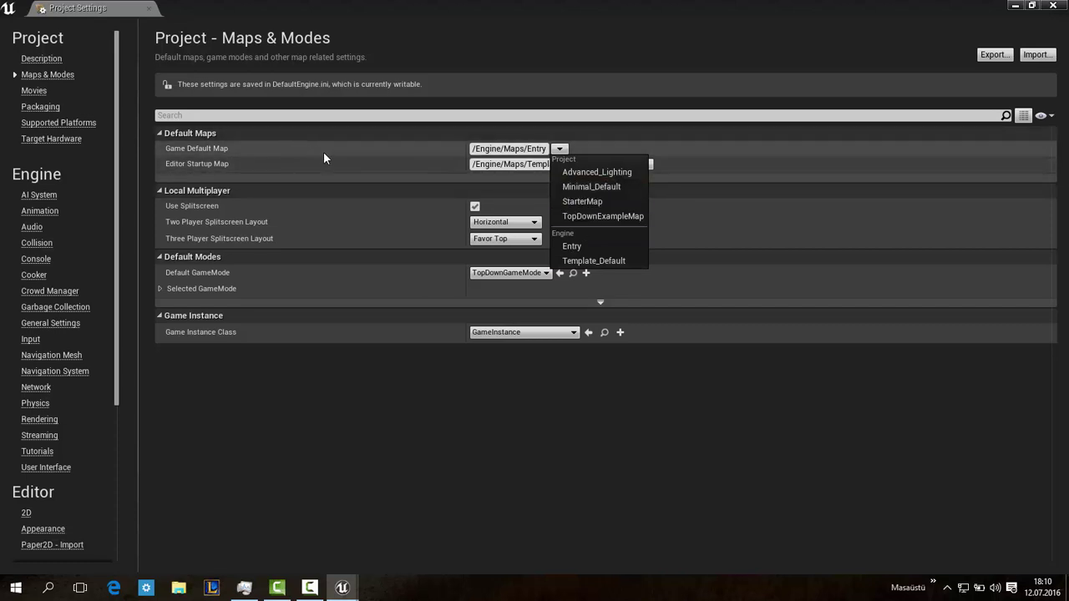
{"action": "left_click", "coordinate": [224, 150]}
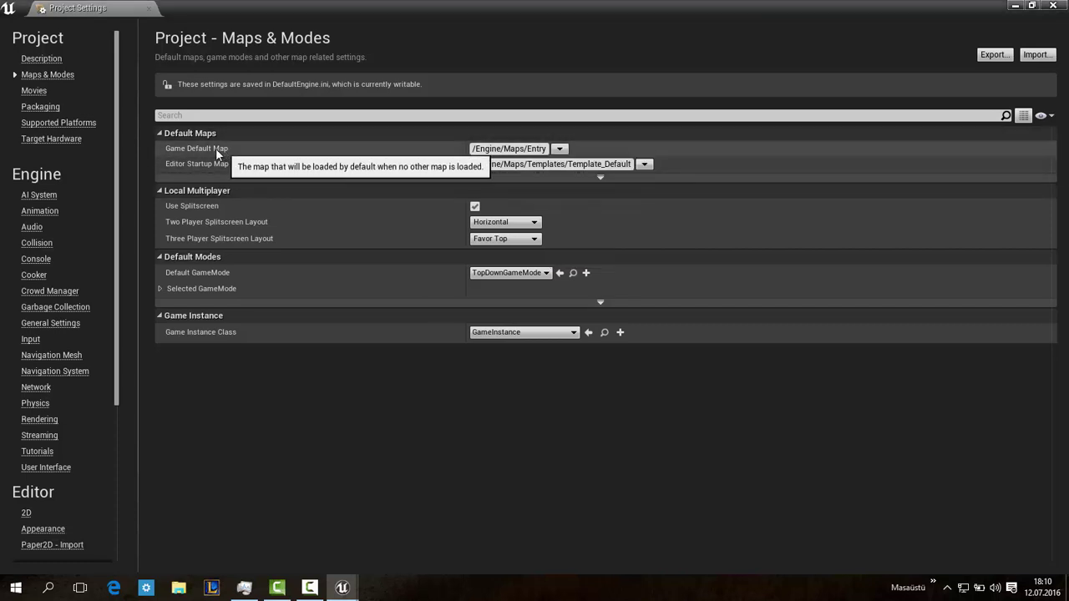
{"action": "left_click", "coordinate": [559, 149]}
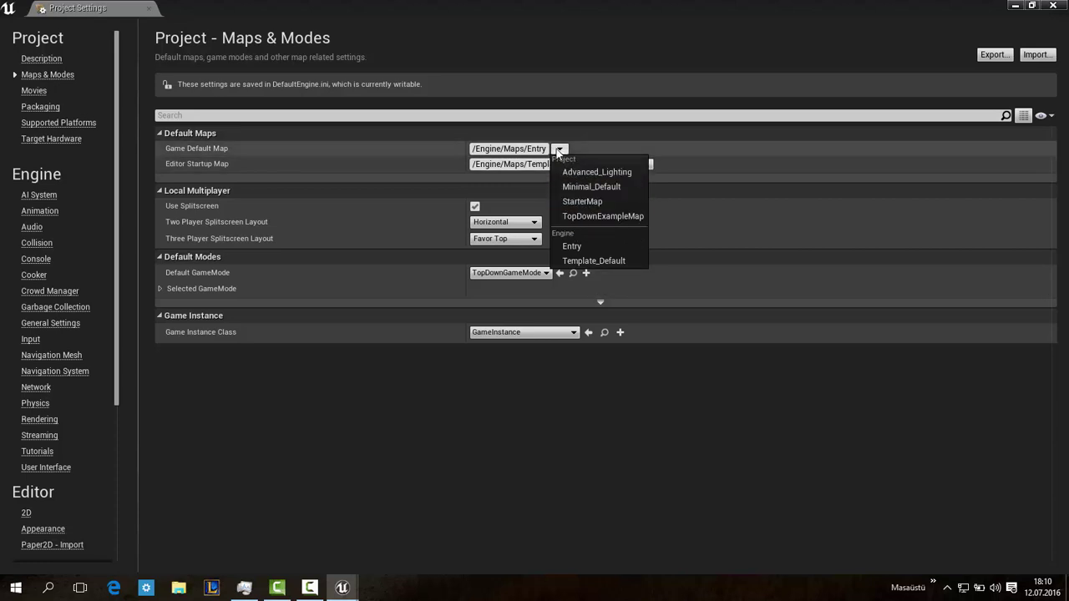
{"action": "left_click", "coordinate": [434, 167]}
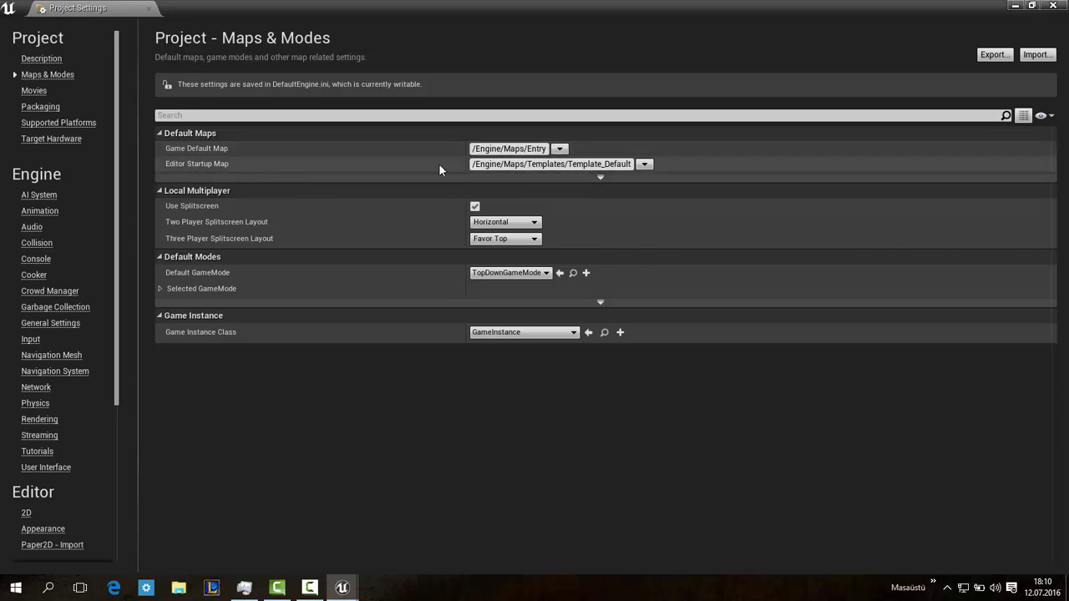
{"action": "left_click", "coordinate": [645, 166]}
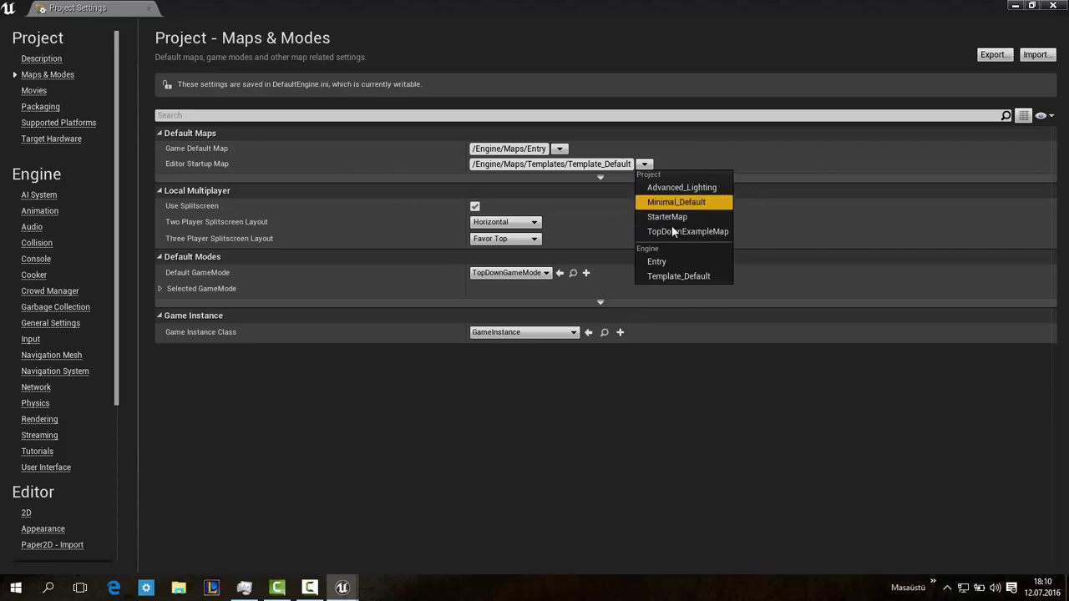
{"action": "left_click", "coordinate": [1014, 7]}
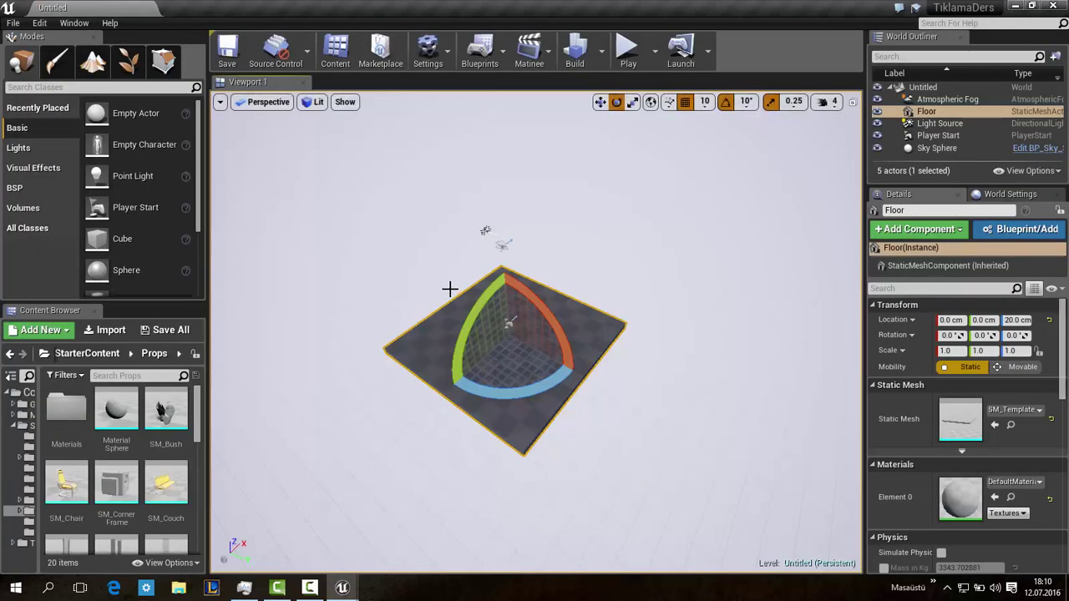
Step: Close the Editor Startup Map list unchanged, then hide and restore Project Settings
{"action": "mouse_move", "coordinate": [449, 286]}
{"action": "left_mouse_down", "text": "alt"}
{"action": "mouse_move", "coordinate": [501, 286]}
{"action": "mouse_move", "coordinate": [382, 504]}
{"action": "left_mouse_up", "text": "alt"}
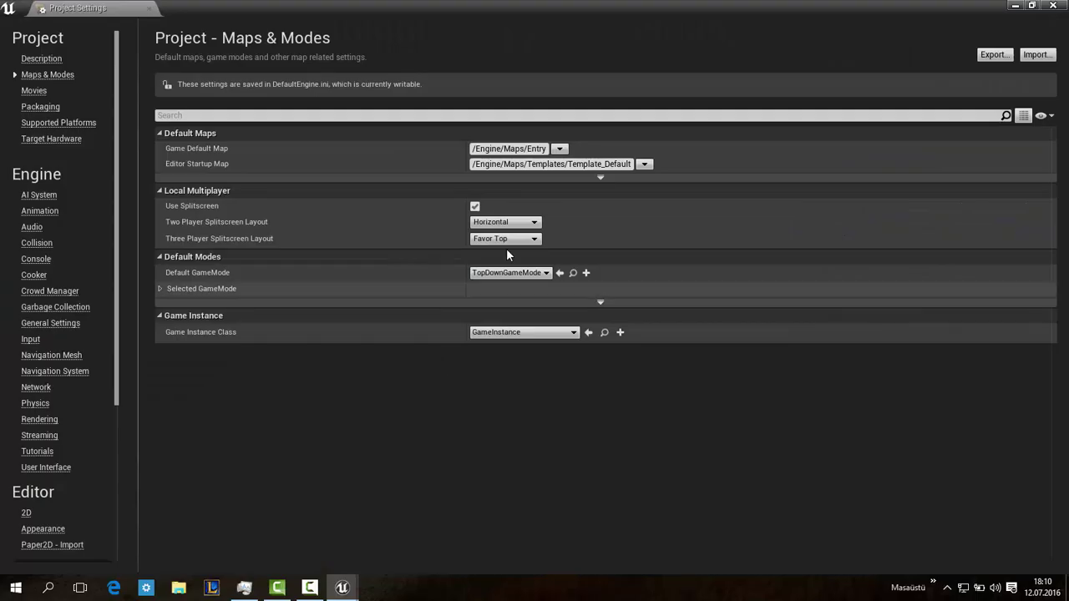
{"action": "left_click", "coordinate": [642, 164]}
{"action": "key", "text": "Escape"}
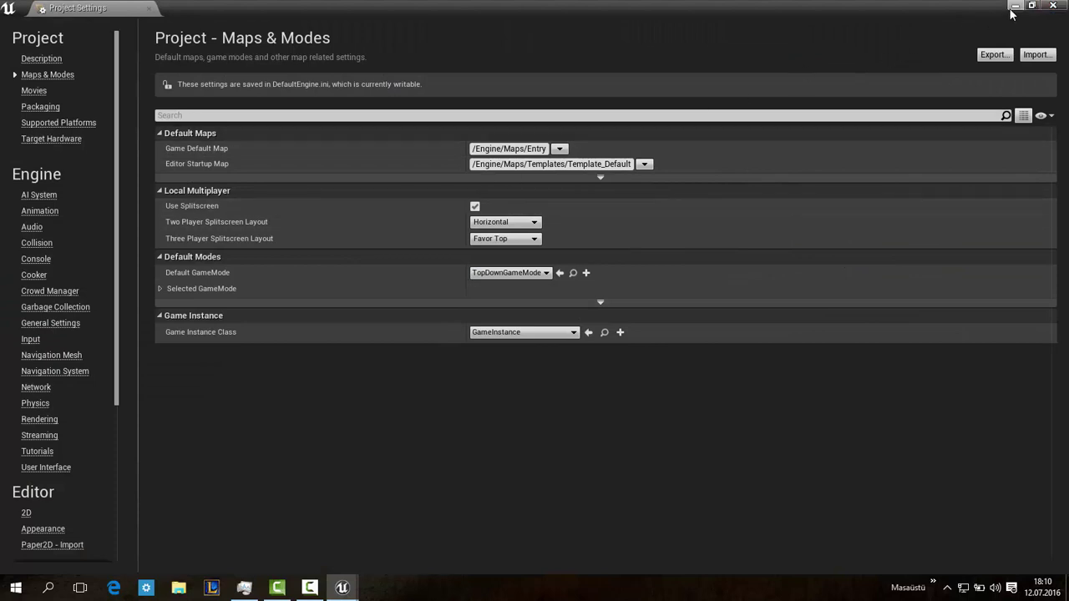
{"action": "left_click", "coordinate": [1014, 7]}
{"action": "mouse_move", "coordinate": [340, 587]}
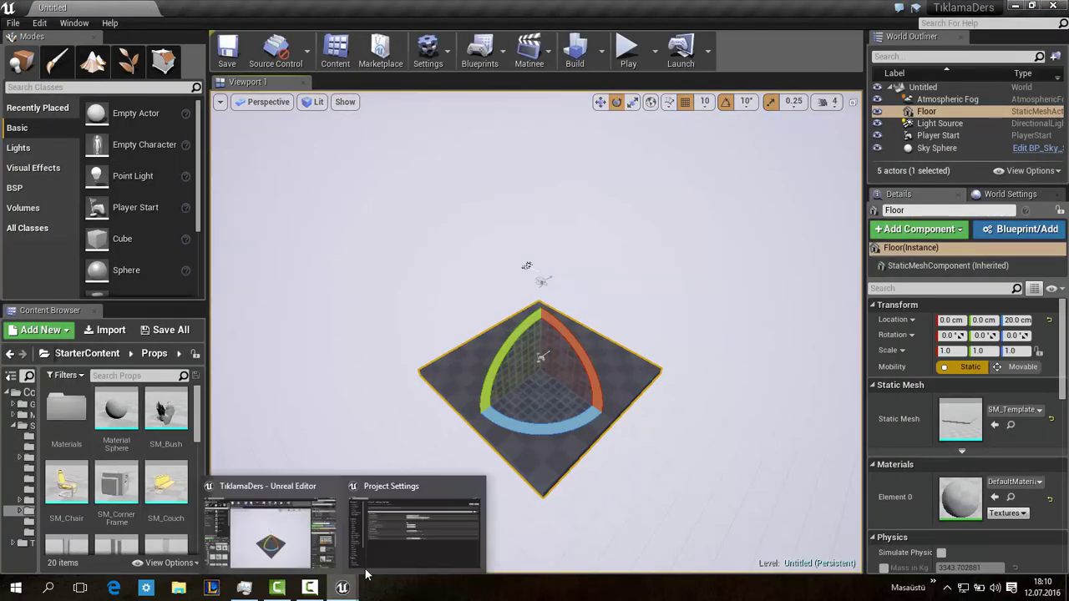
{"action": "left_click", "coordinate": [417, 526]}
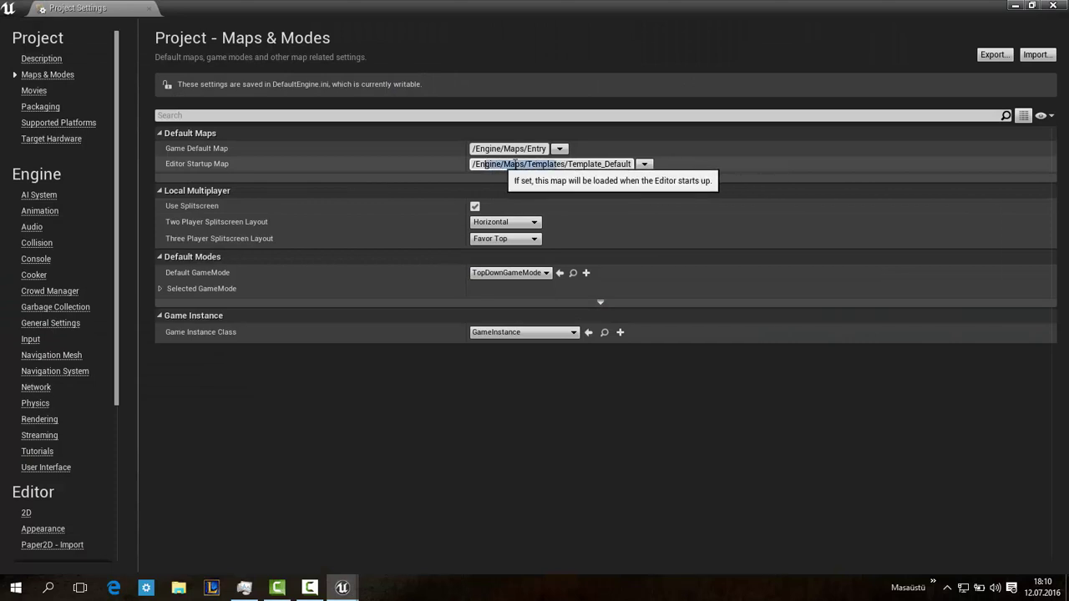
Step: Look over the Editor Startup Map choices keeping Template_Default, then switch to the Movies page
{"action": "left_click_drag", "start_coordinate": [630, 163], "coordinate": [570, 165]}
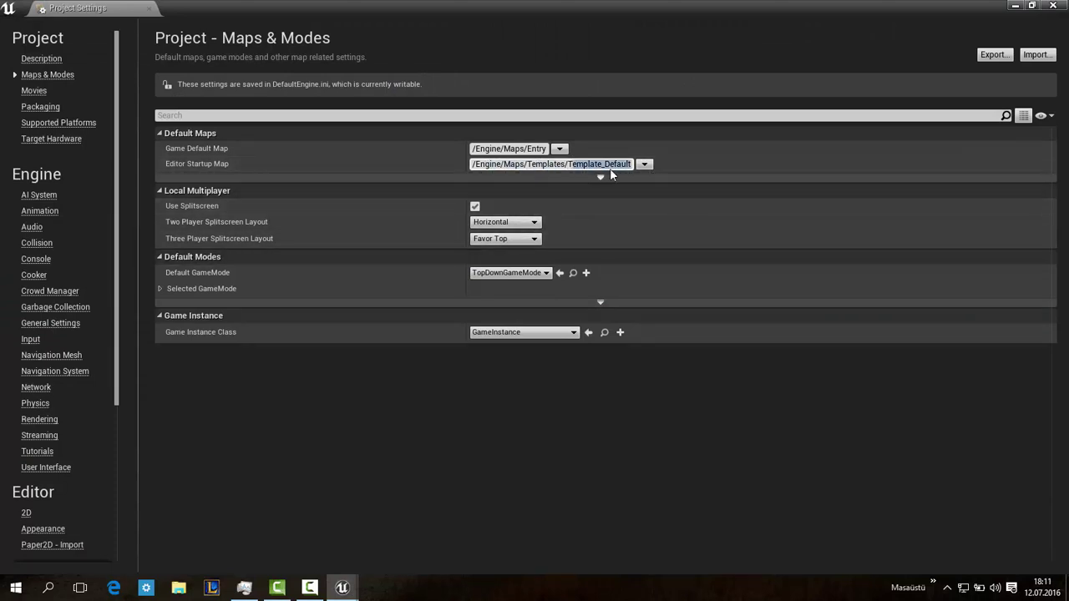
{"action": "left_click", "coordinate": [644, 165]}
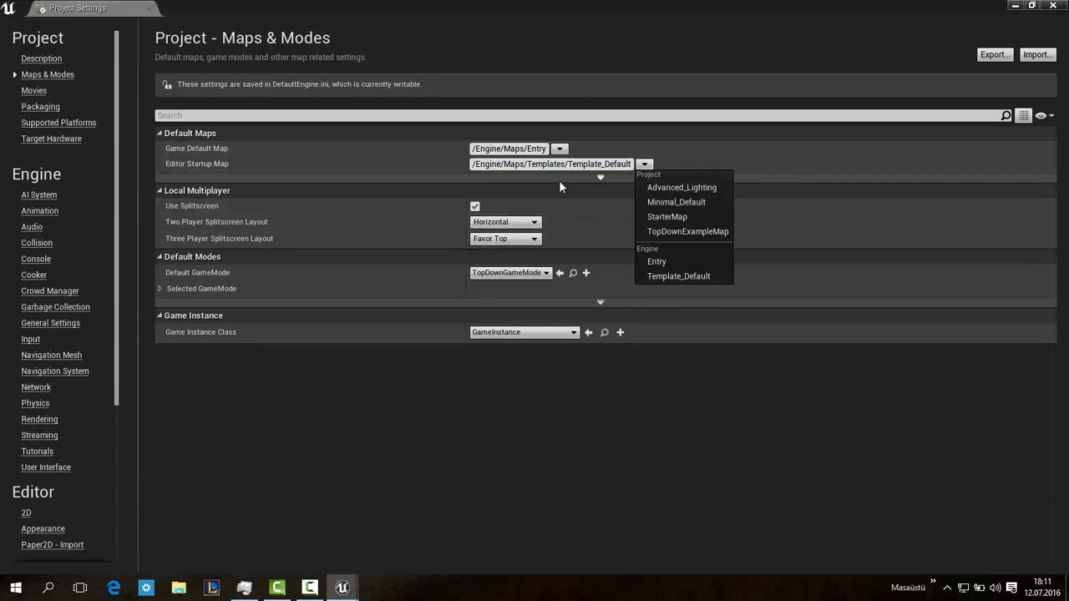
{"action": "left_click_drag", "start_coordinate": [567, 164], "coordinate": [524, 164]}
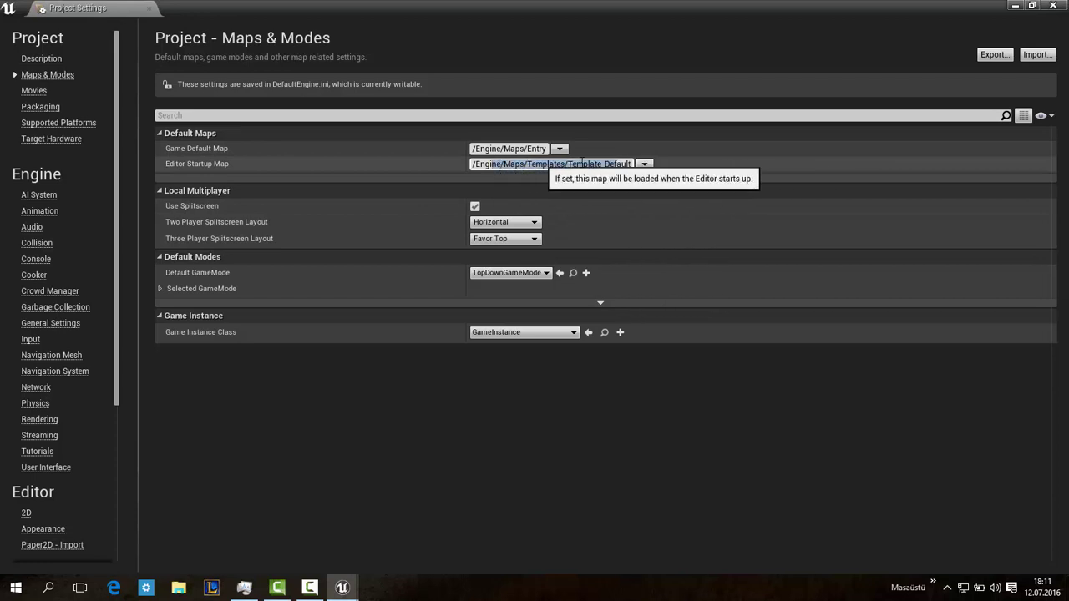
{"action": "left_click", "coordinate": [644, 164]}
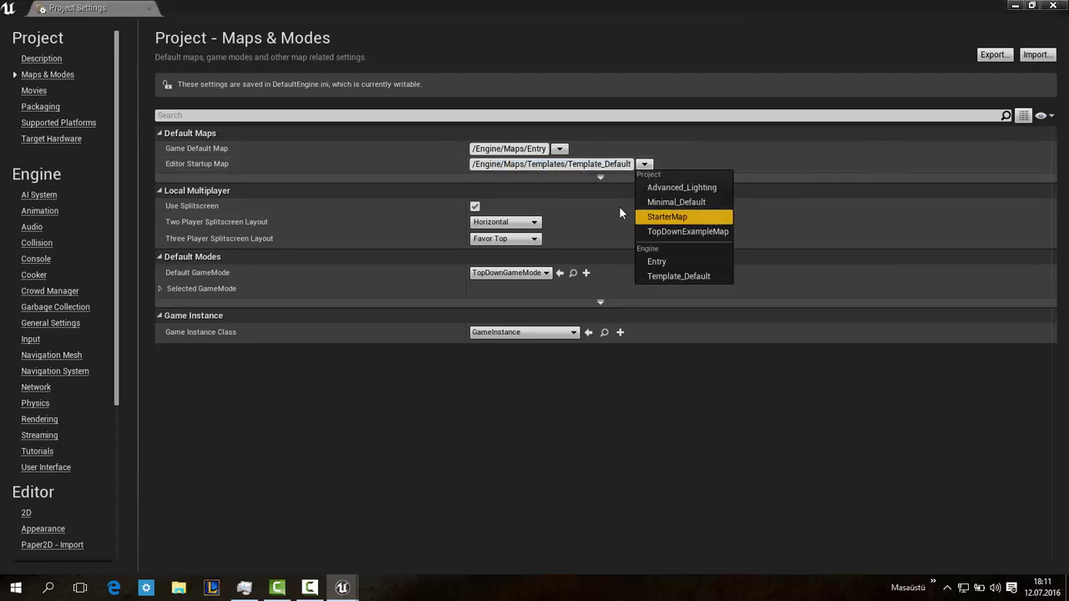
{"action": "left_click", "coordinate": [34, 91]}
{"action": "left_click", "coordinate": [33, 90]}
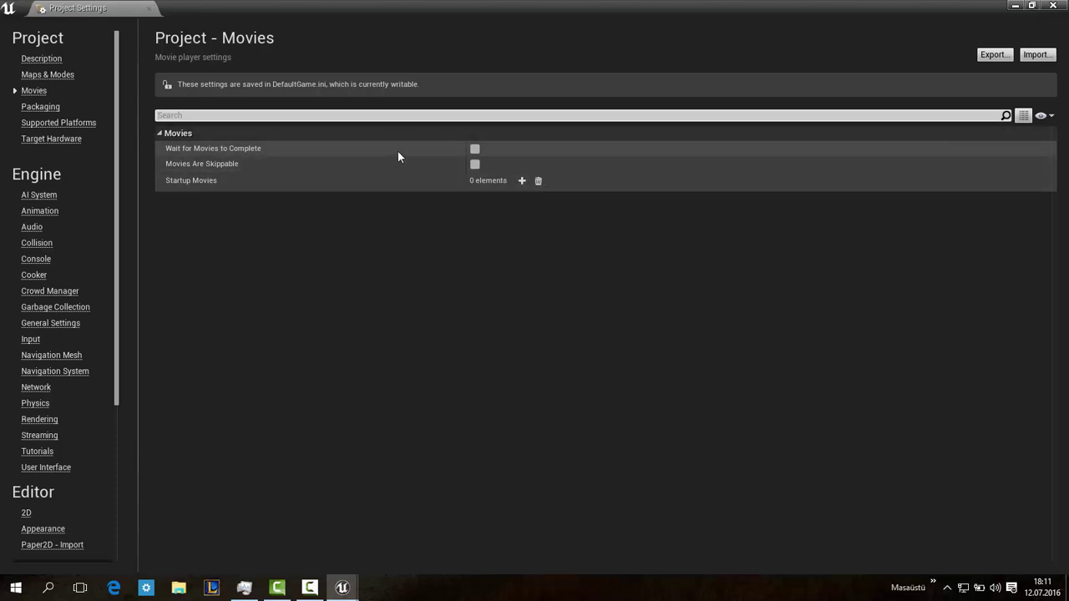
Step: Leave Movies with zero startup movies and move to the Packaging settings page
{"action": "left_click", "coordinate": [50, 106]}
Step: Keep Build Configuration on Development after reviewing its options
{"action": "left_click", "coordinate": [500, 152]}
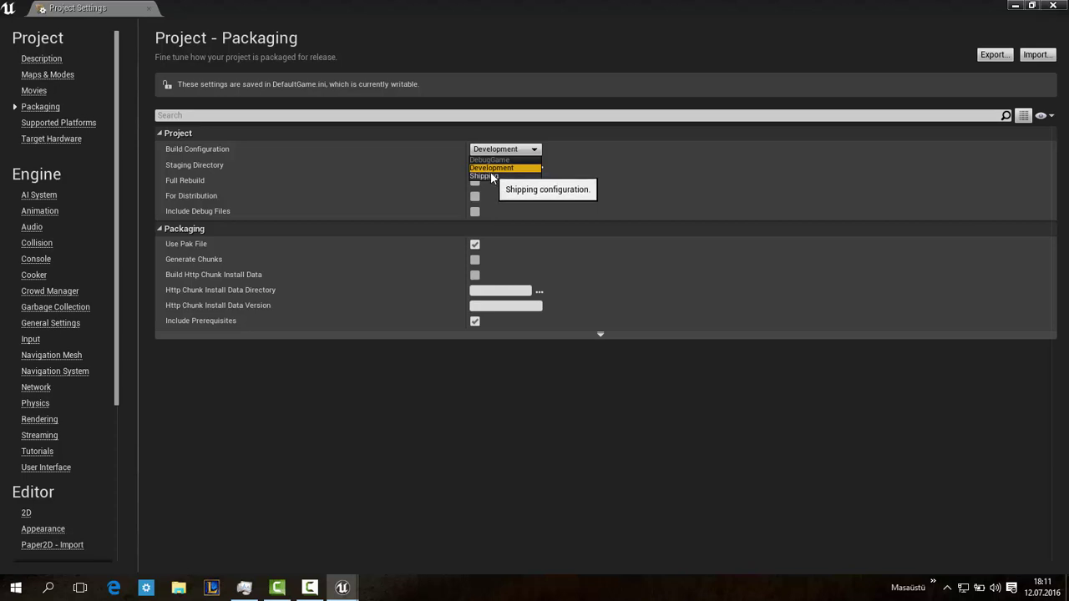
{"action": "left_click", "coordinate": [492, 168]}
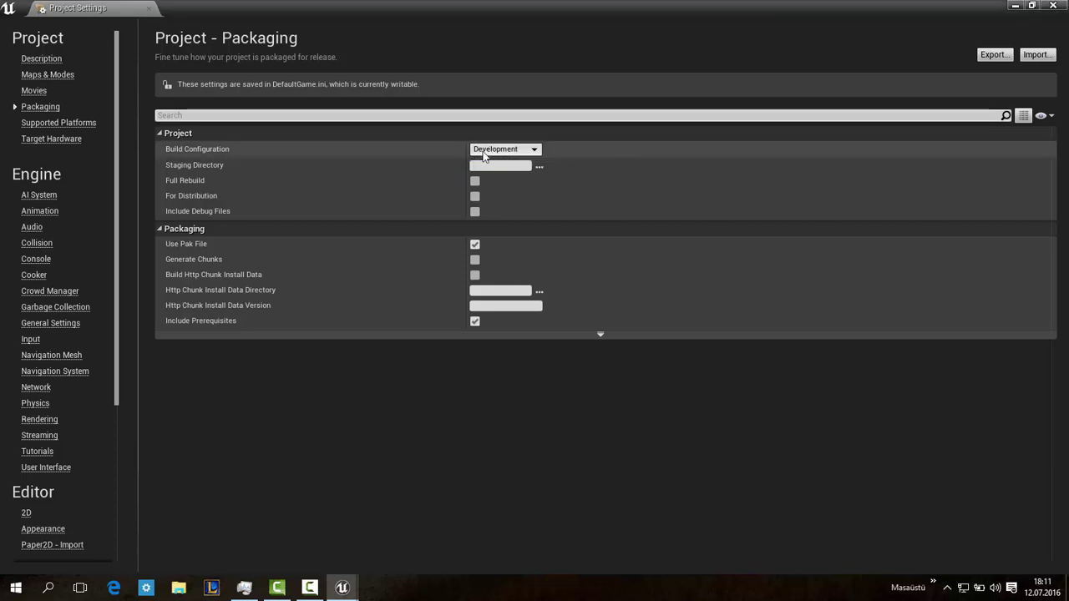
{"action": "left_click", "coordinate": [493, 152]}
{"action": "left_click", "coordinate": [494, 152]}
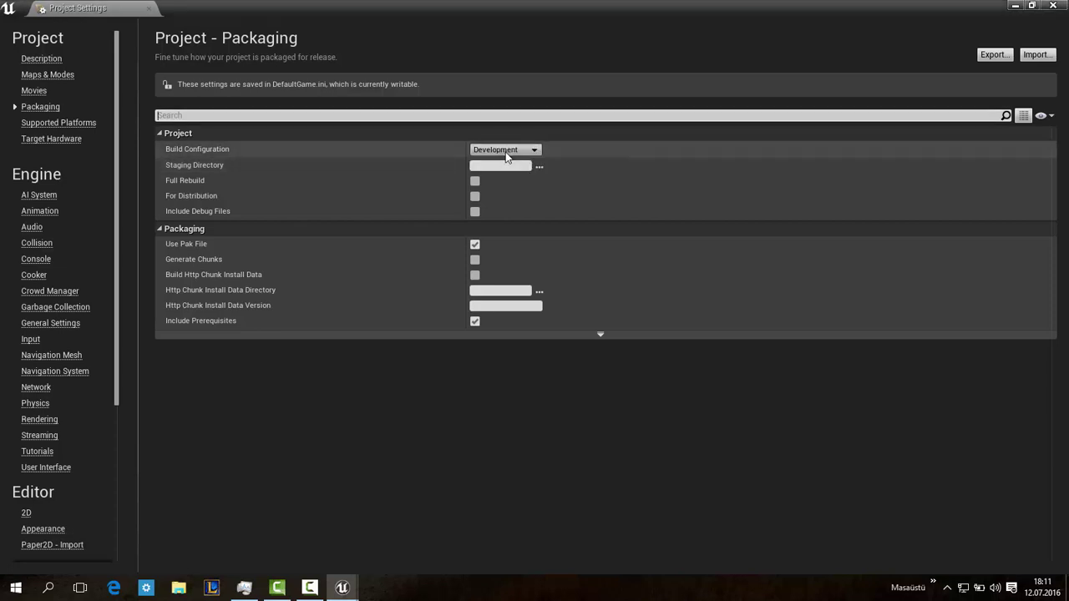
{"action": "left_click", "coordinate": [496, 151]}
{"action": "left_click", "coordinate": [495, 151]}
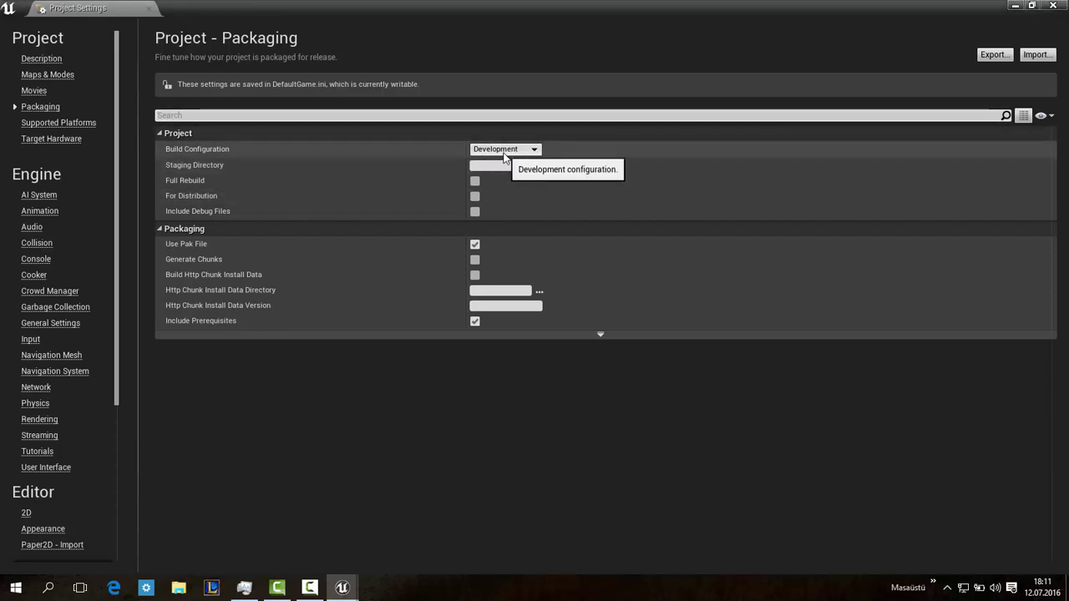
{"action": "left_click", "coordinate": [513, 150]}
{"action": "left_click", "coordinate": [515, 152]}
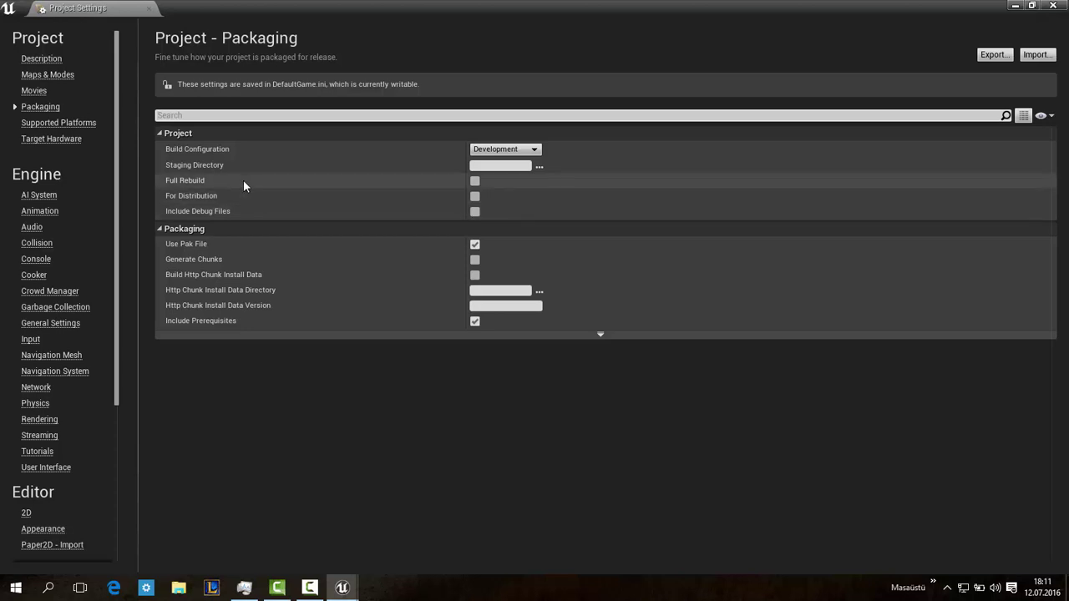
Step: Toggle Use Pak File off and back on, leaving it enabled
{"action": "left_click", "coordinate": [475, 245]}
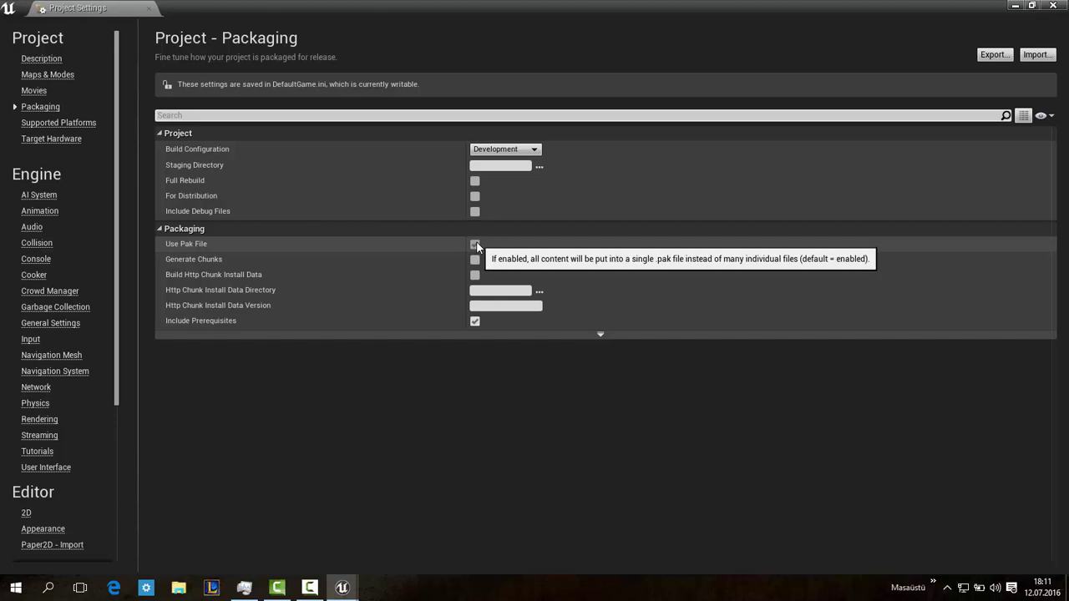
{"action": "left_click", "coordinate": [477, 246]}
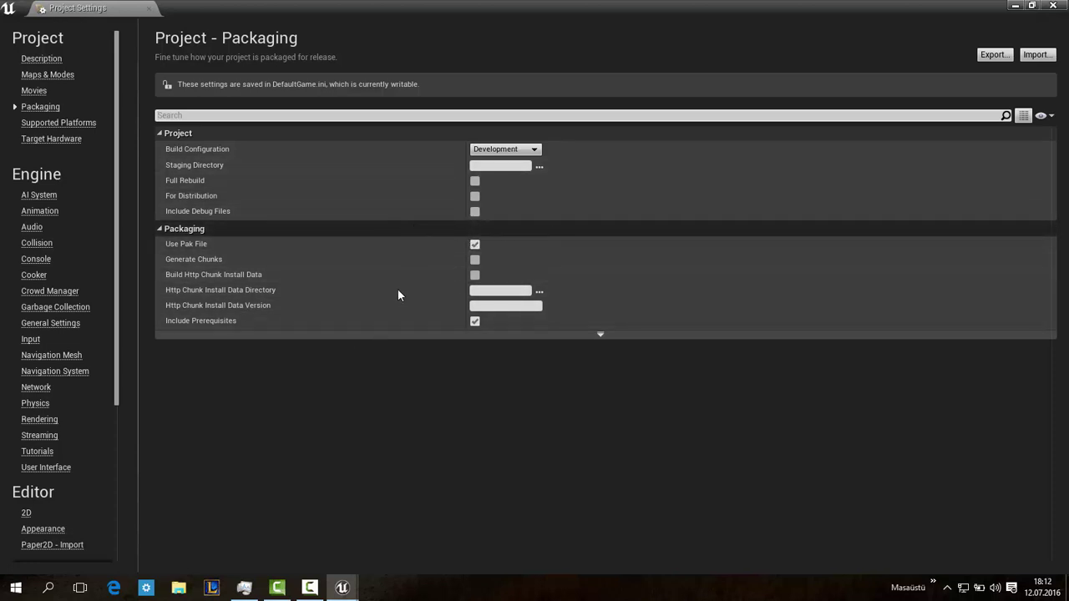
{"action": "left_click", "coordinate": [475, 244]}
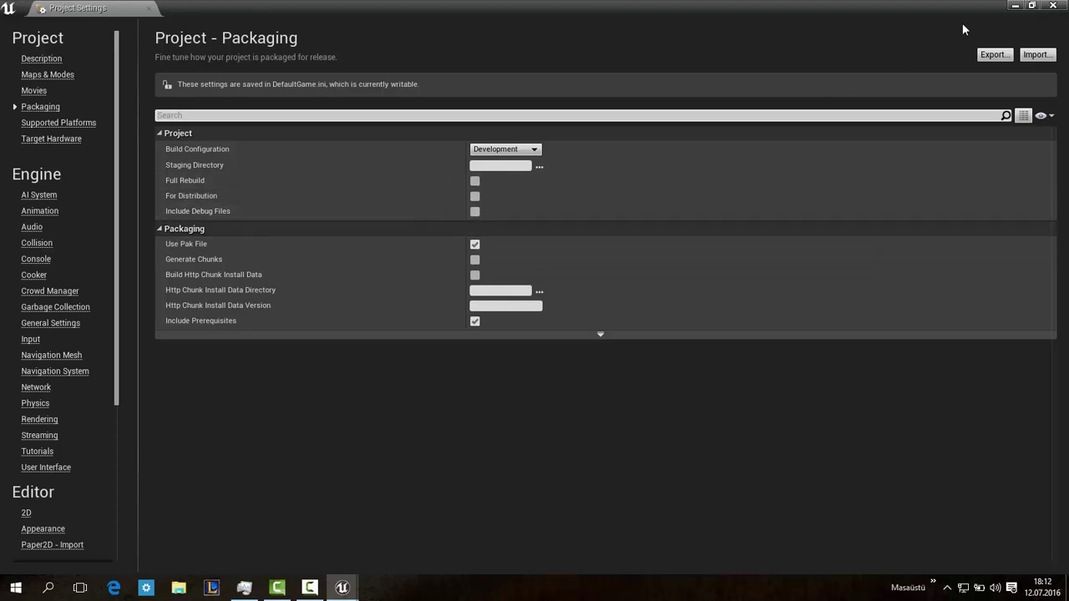
Step: Open the Half-Life desktop folder, select its four subfolders, close it, and restore Project Settings
{"action": "left_click", "coordinate": [1015, 8]}
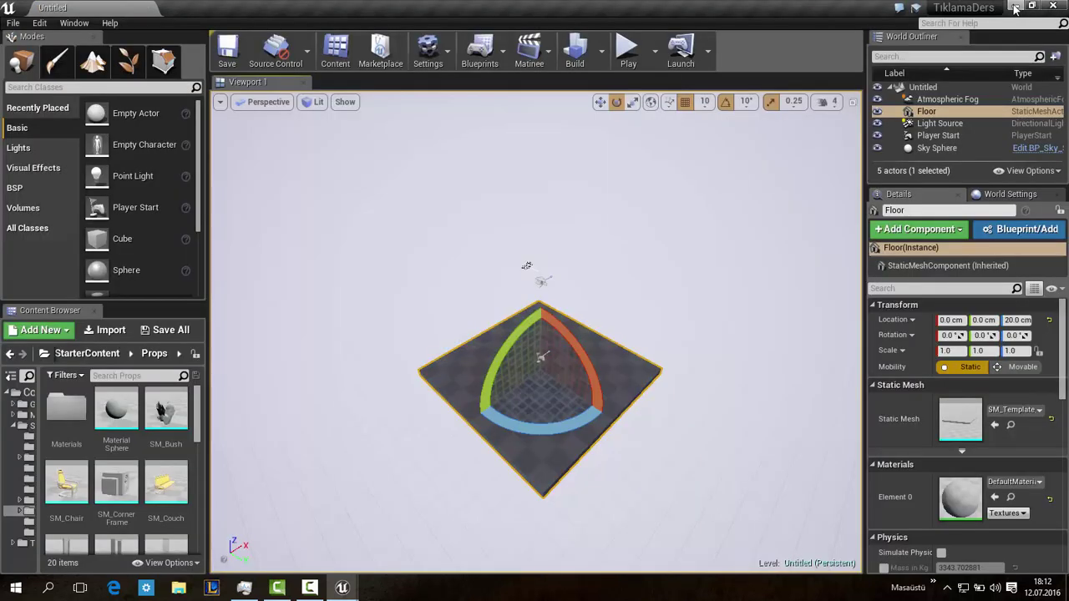
{"action": "left_click", "coordinate": [1015, 8]}
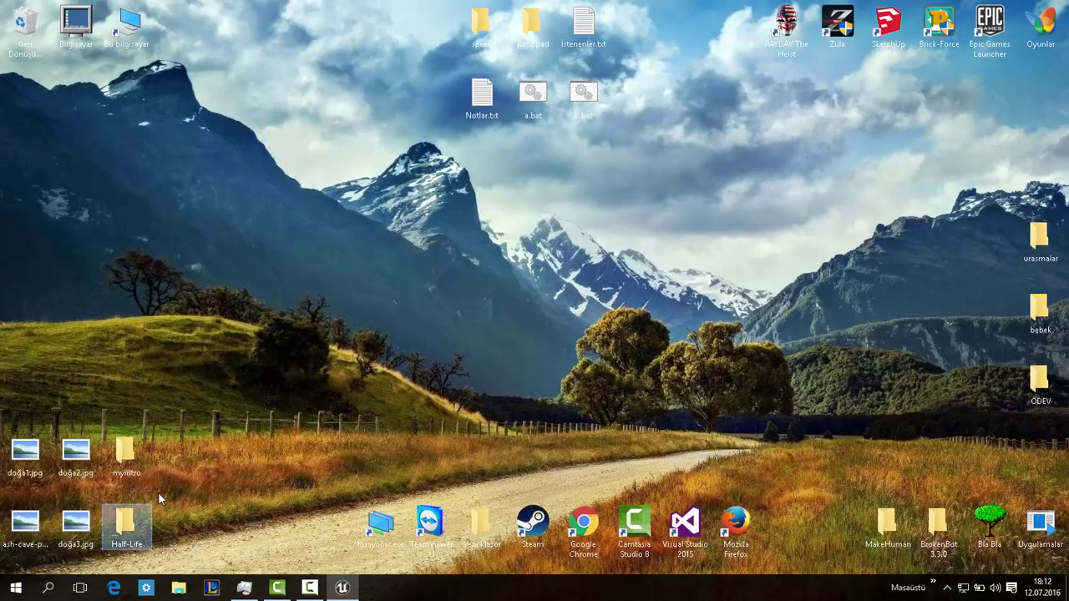
{"action": "key", "text": "Return"}
{"action": "left_click_drag", "start_coordinate": [189, 273], "coordinate": [272, 150]}
{"action": "left_click", "coordinate": [220, 239]}
{"action": "mouse_move", "coordinate": [198, 238]}
{"action": "left_mouse_down"}
{"action": "mouse_move", "coordinate": [272, 146]}
{"action": "mouse_move", "coordinate": [234, 220]}
{"action": "left_mouse_up"}
{"action": "left_click", "coordinate": [234, 219]}
{"action": "left_click_drag", "start_coordinate": [171, 229], "coordinate": [236, 134]}
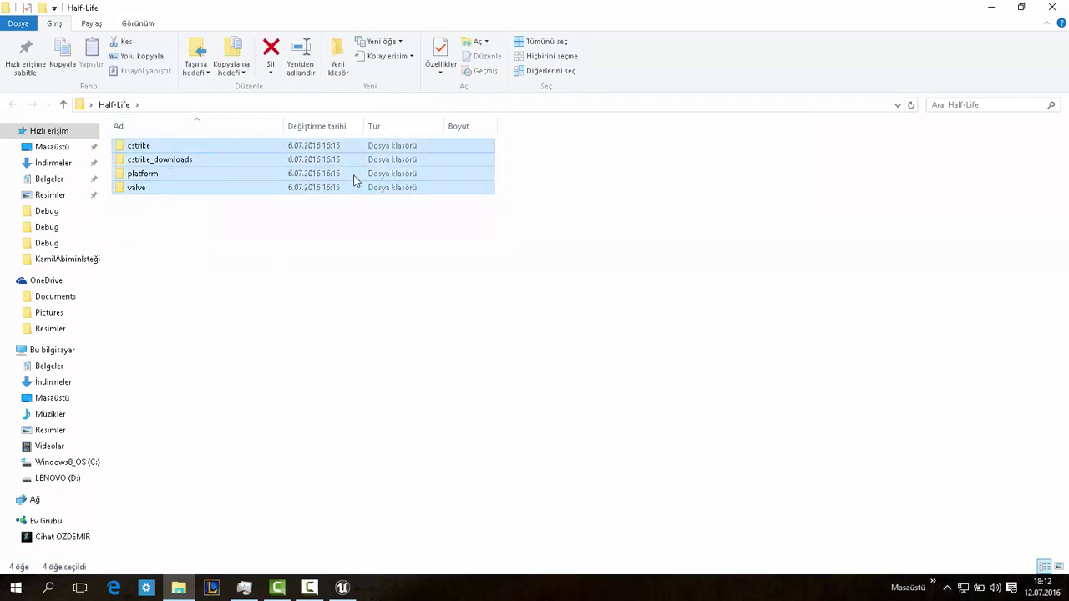
{"action": "left_click", "coordinate": [1061, 6]}
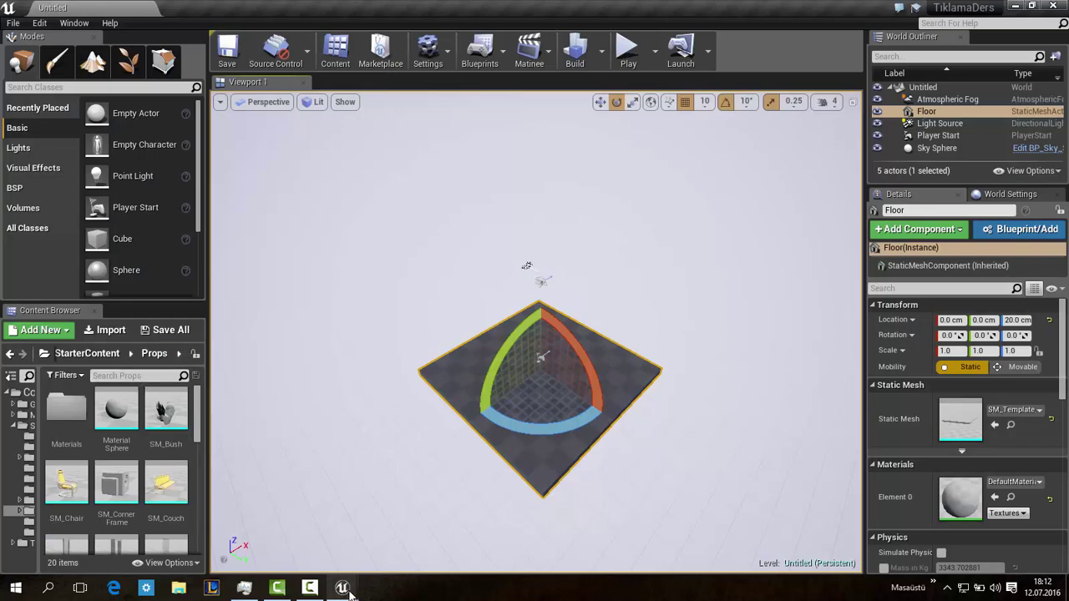
{"action": "left_click", "coordinate": [394, 534]}
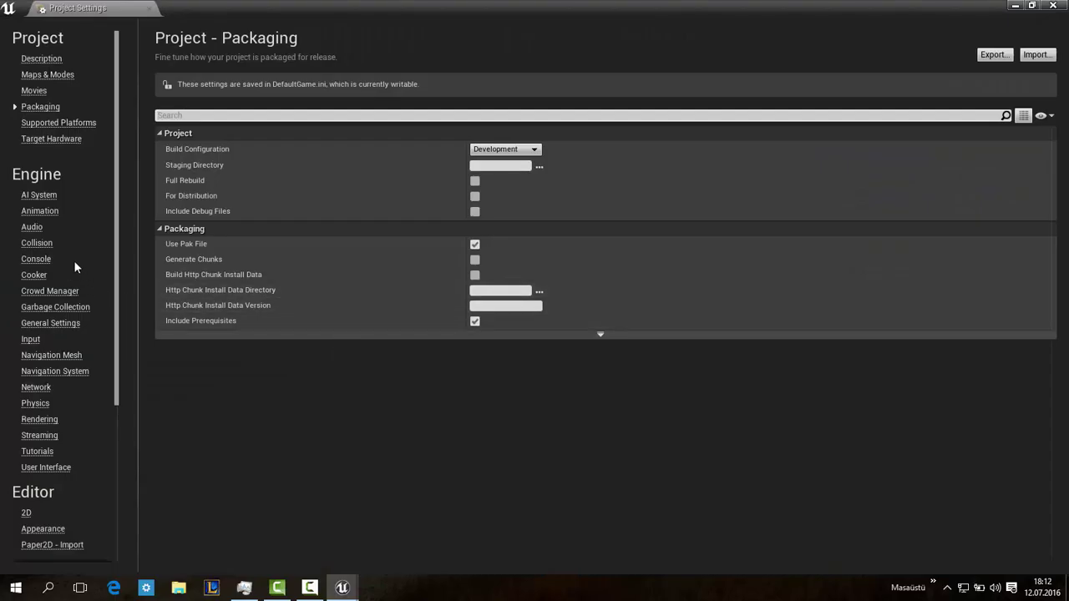
Step: Open Target Hardware and check its dropdowns, keeping Mobile / Tablet and Unspecified quality
{"action": "left_click", "coordinate": [50, 123]}
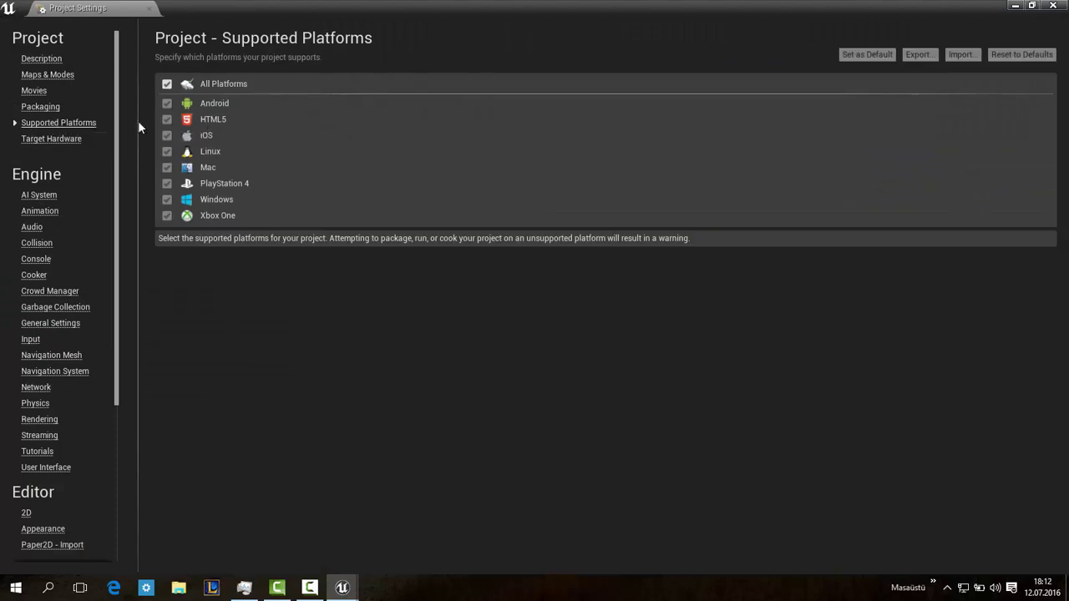
{"action": "left_click", "coordinate": [40, 139]}
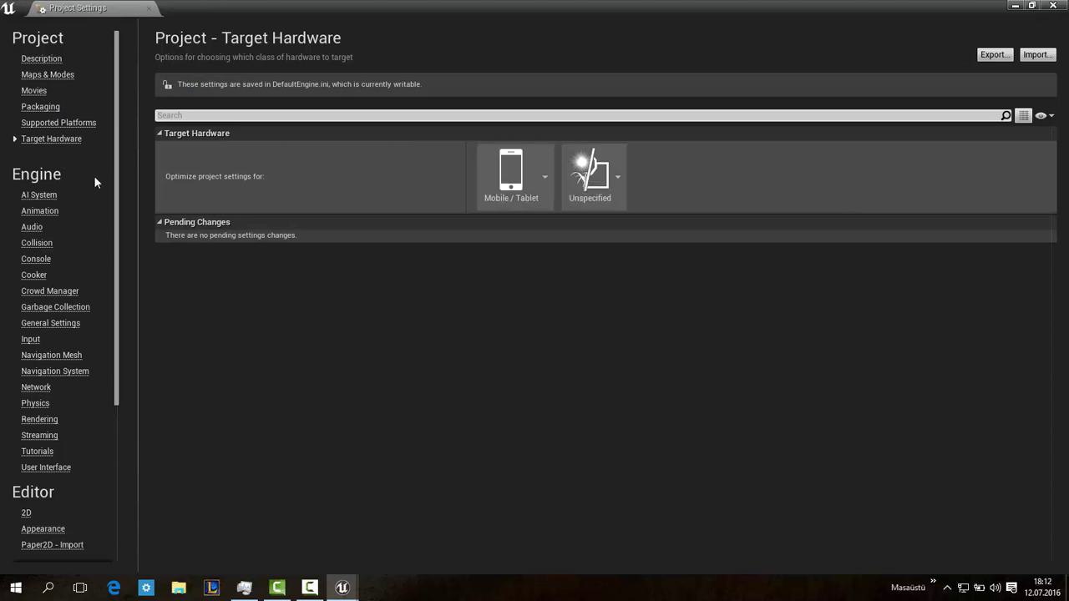
{"action": "left_click", "coordinate": [525, 186]}
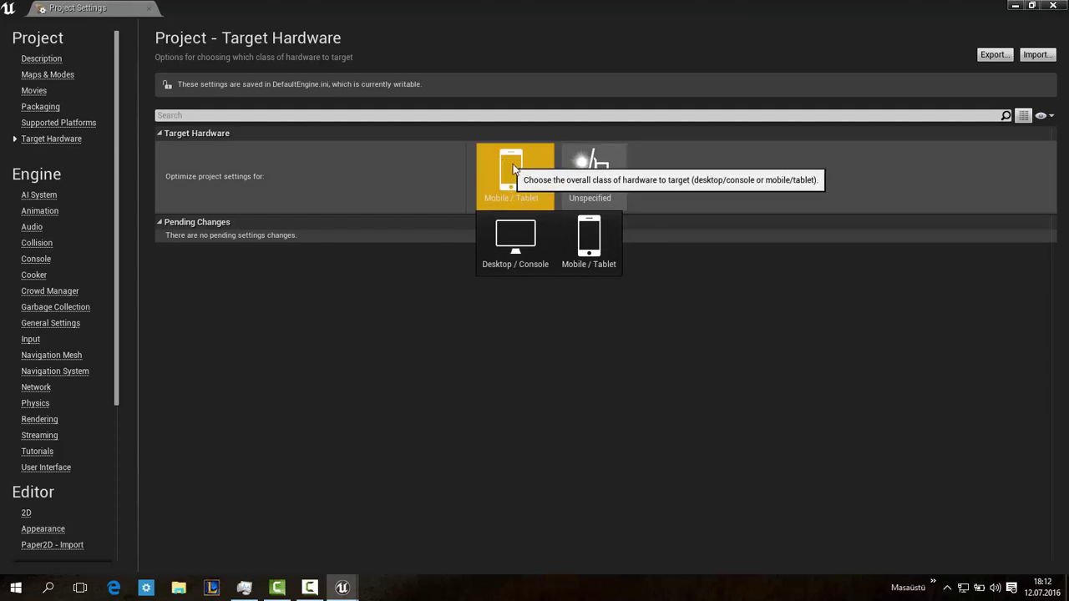
{"action": "left_click", "coordinate": [522, 190]}
{"action": "left_click", "coordinate": [521, 191]}
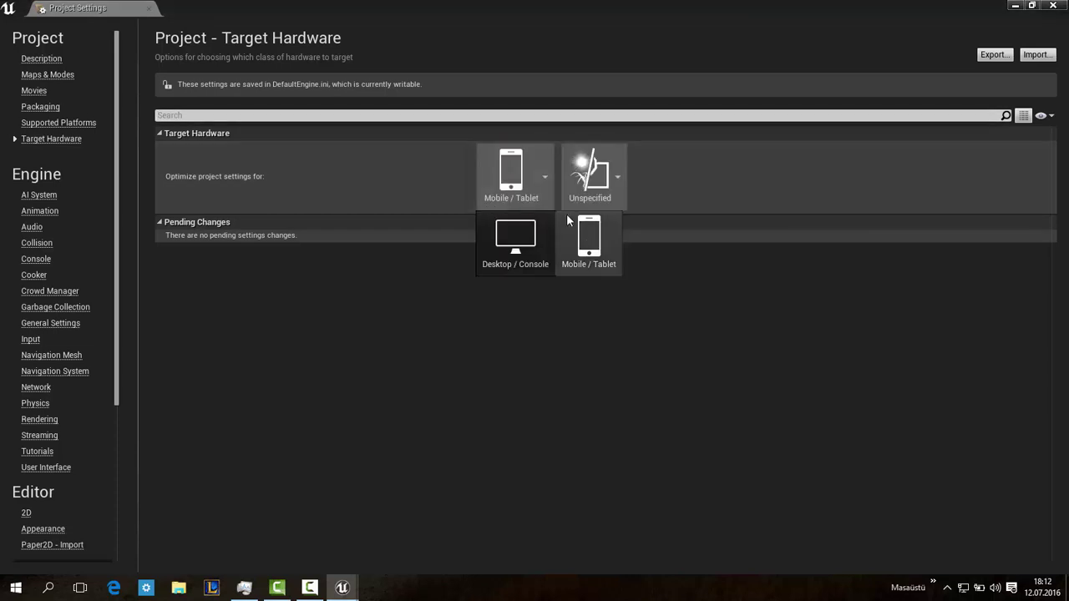
{"action": "left_click", "coordinate": [567, 215]}
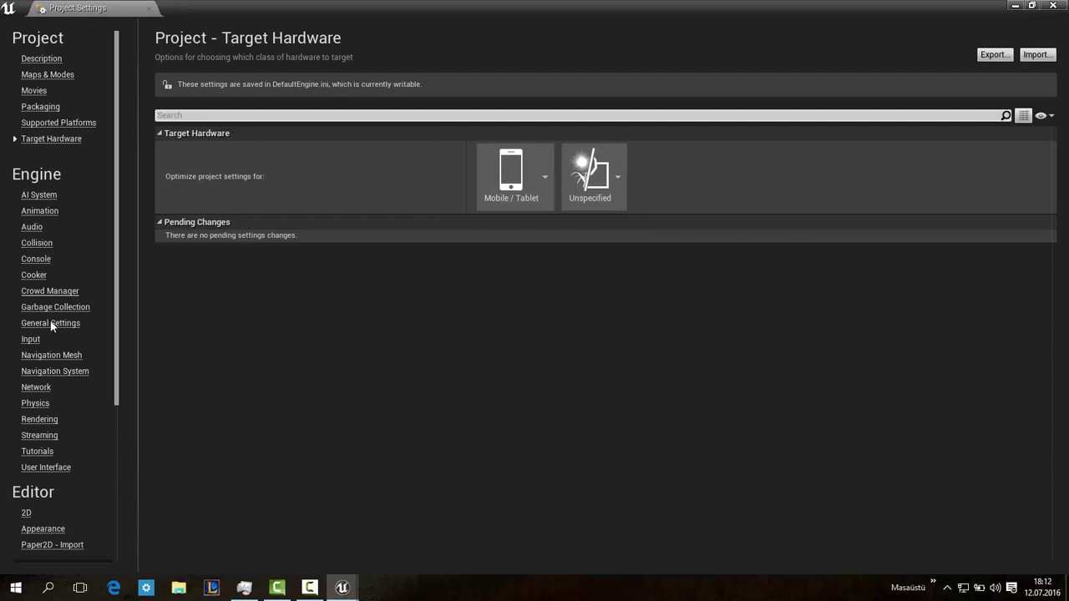
Step: Go from the Physics page to the Engine Rendering settings and scroll through the rendering options
{"action": "left_click", "coordinate": [37, 404]}
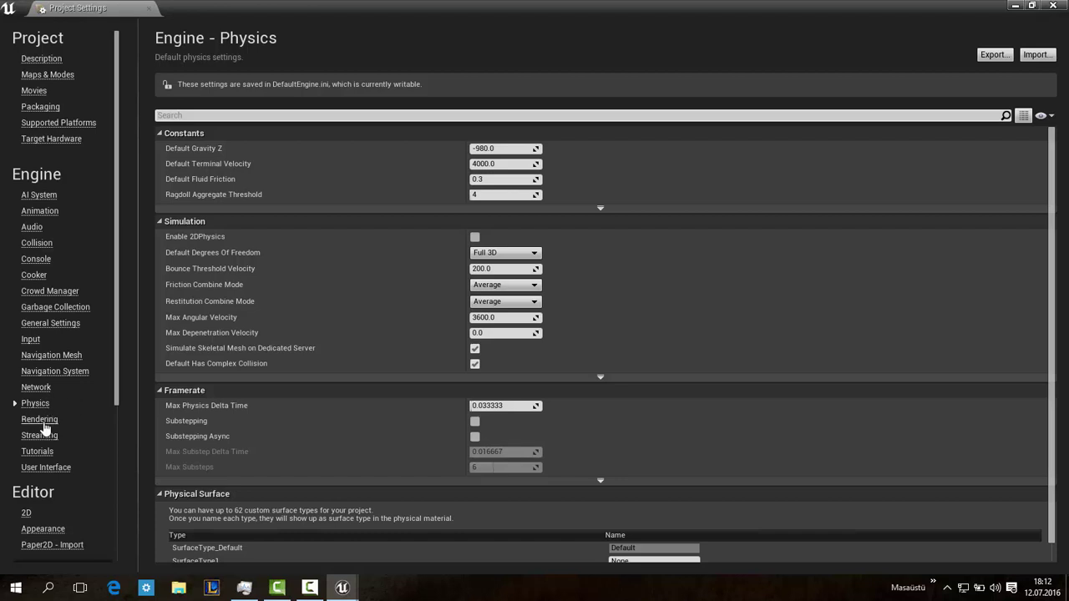
{"action": "left_click", "coordinate": [44, 422]}
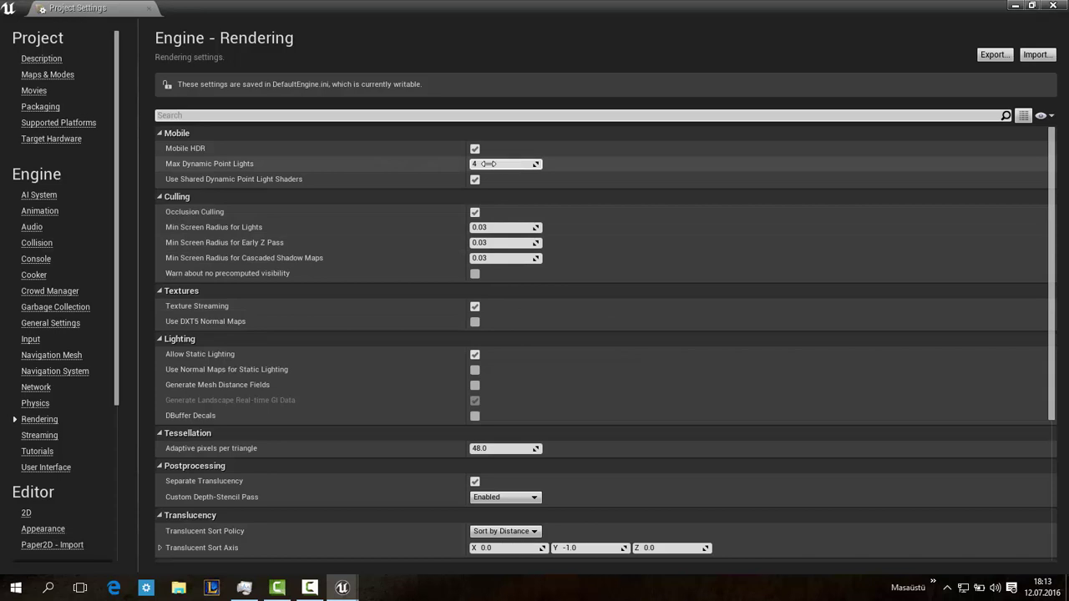
{"action": "mouse_move", "coordinate": [489, 163]}
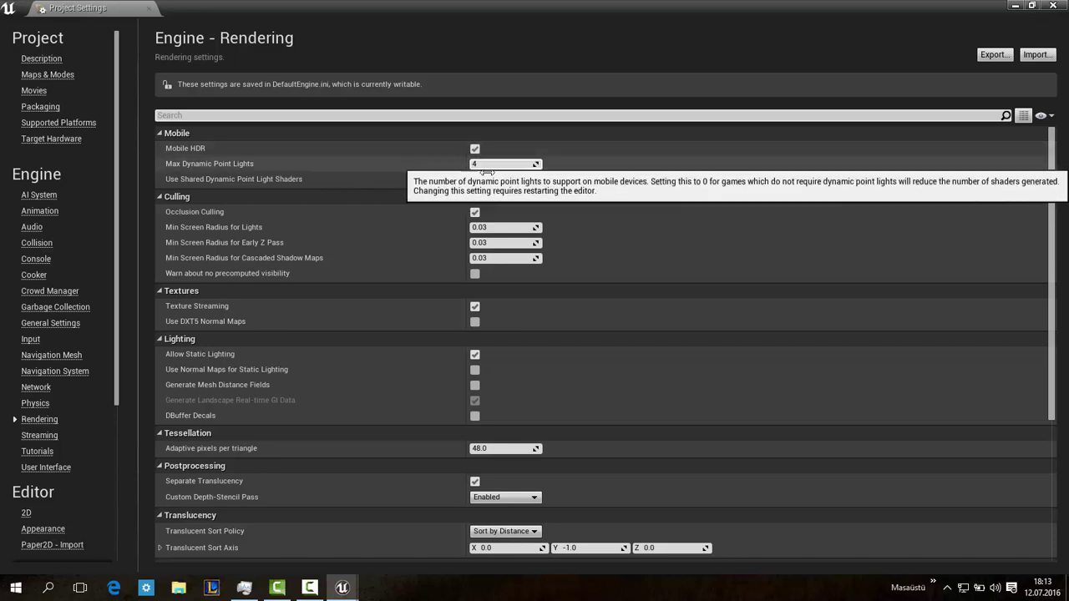
{"action": "scroll", "coordinate": [509, 225], "scroll_direction": "down", "scroll_amount": 5}
{"action": "scroll", "coordinate": [492, 238], "scroll_direction": "down", "scroll_amount": 3}
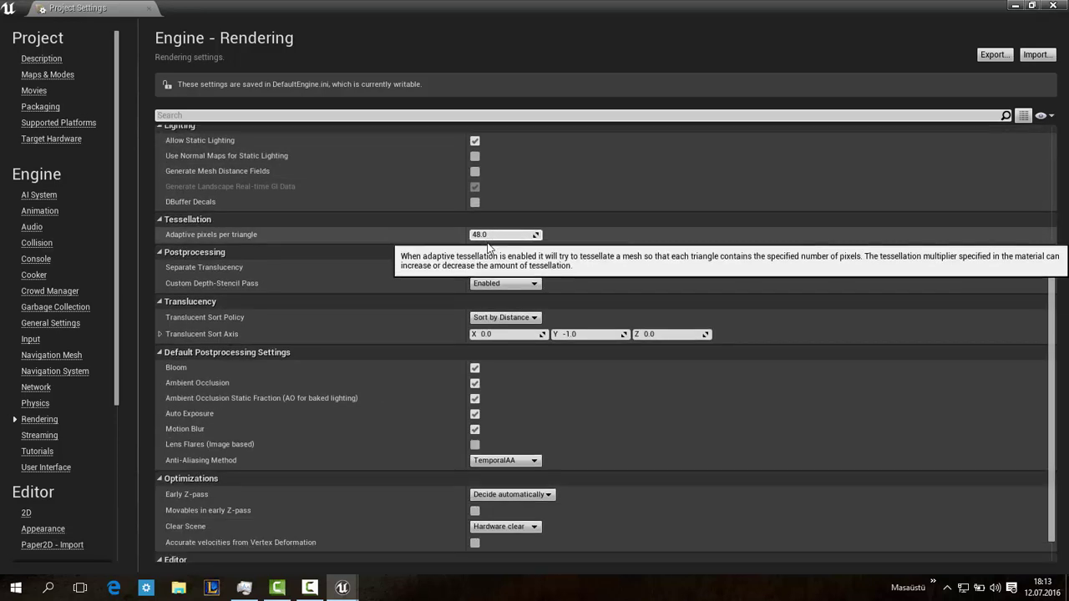
{"action": "scroll", "coordinate": [481, 249], "scroll_direction": "down", "scroll_amount": 1}
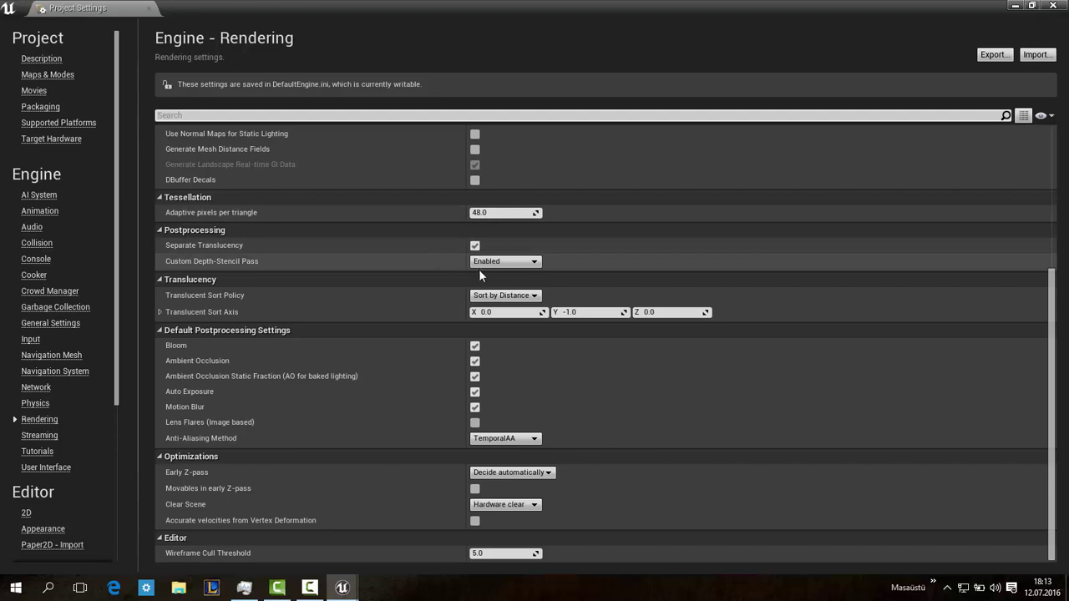
{"action": "scroll", "coordinate": [467, 277], "scroll_direction": "up", "scroll_amount": 5}
{"action": "scroll", "coordinate": [467, 276], "scroll_direction": "up", "scroll_amount": 3}
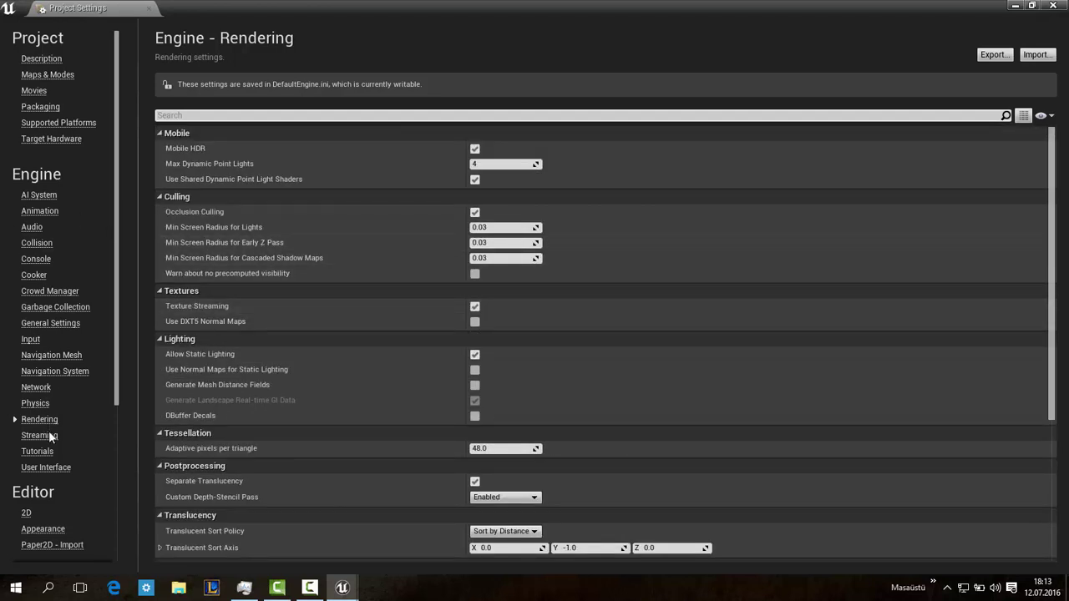
{"action": "scroll", "coordinate": [54, 442], "scroll_direction": "down", "scroll_amount": 2}
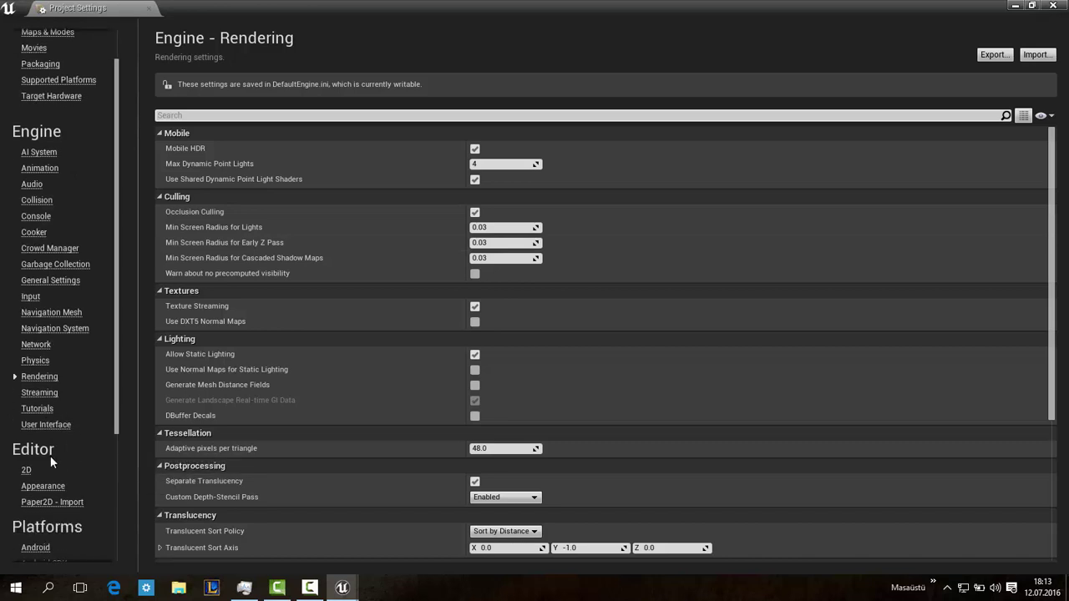
{"action": "scroll", "coordinate": [51, 456], "scroll_direction": "down", "scroll_amount": 3}
Step: Open the Android platform settings and set the Store Version to 1804
{"action": "left_click", "coordinate": [35, 484]}
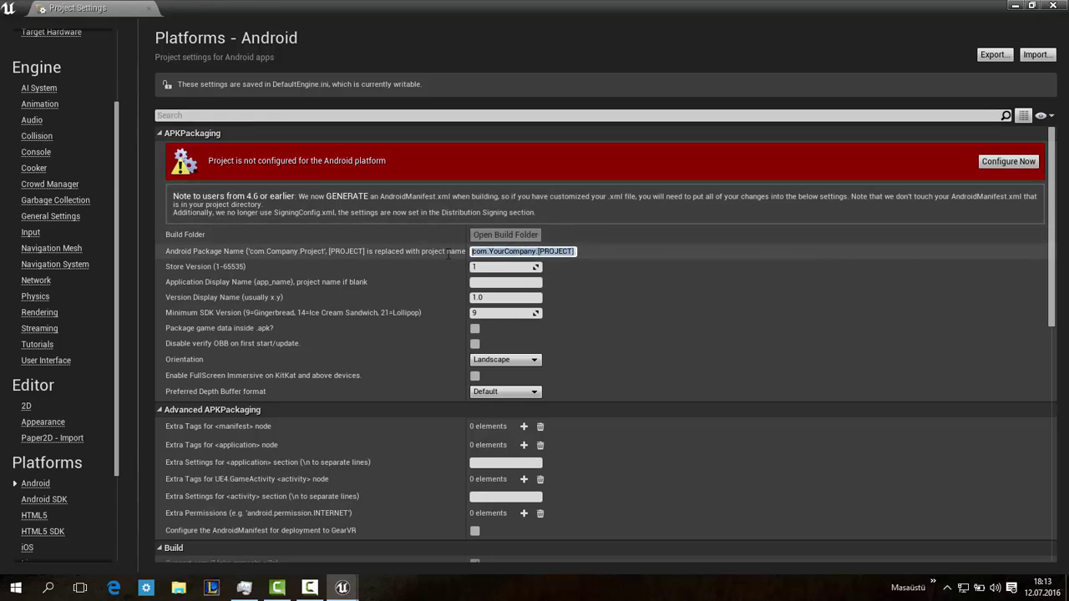
{"action": "left_click", "coordinate": [510, 250]}
{"action": "scroll", "coordinate": [491, 267], "scroll_direction": "down", "scroll_amount": 1}
{"action": "scroll", "coordinate": [491, 267], "scroll_direction": "down", "scroll_amount": 1}
{"action": "type", "text": "804"}
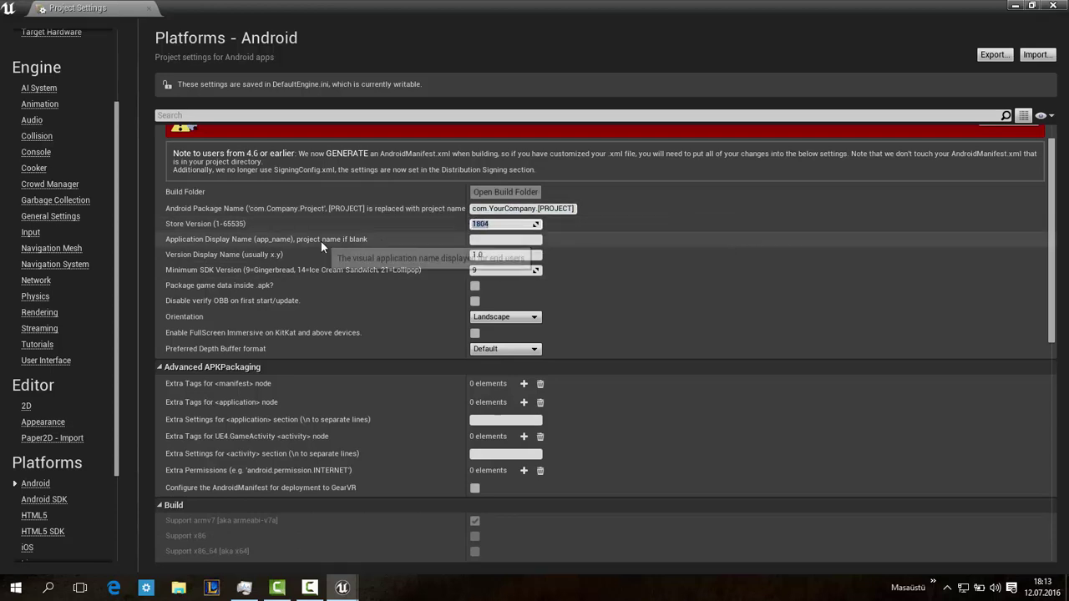
{"action": "left_click", "coordinate": [471, 240]}
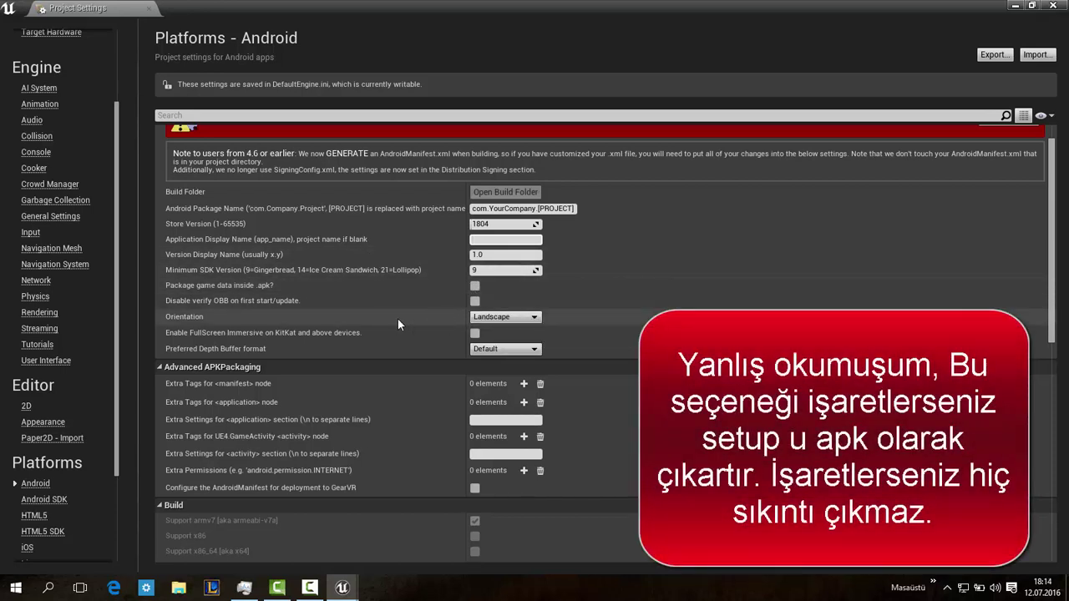
Step: Review the Orientation choices and keep Orientation set to Landscape
{"action": "left_click", "coordinate": [506, 318]}
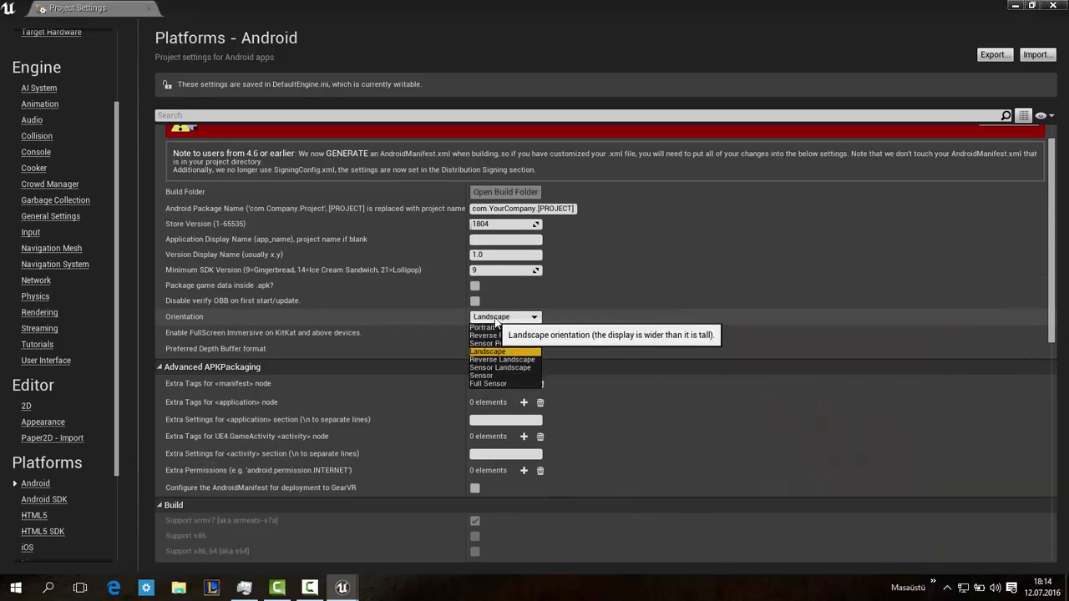
{"action": "left_click", "coordinate": [495, 323]}
{"action": "left_click", "coordinate": [495, 322]}
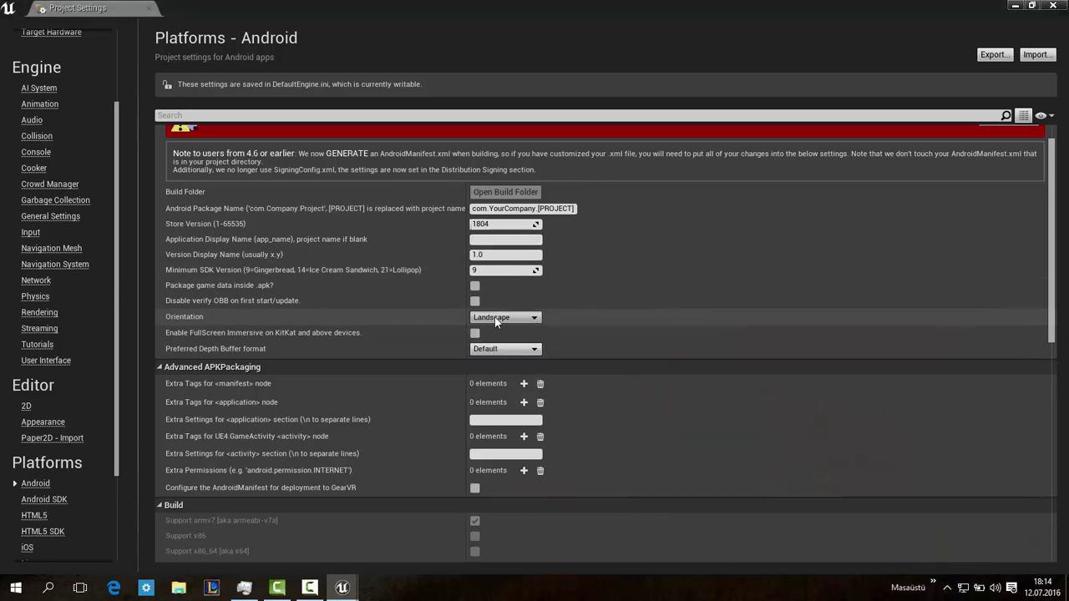
{"action": "left_click", "coordinate": [490, 323]}
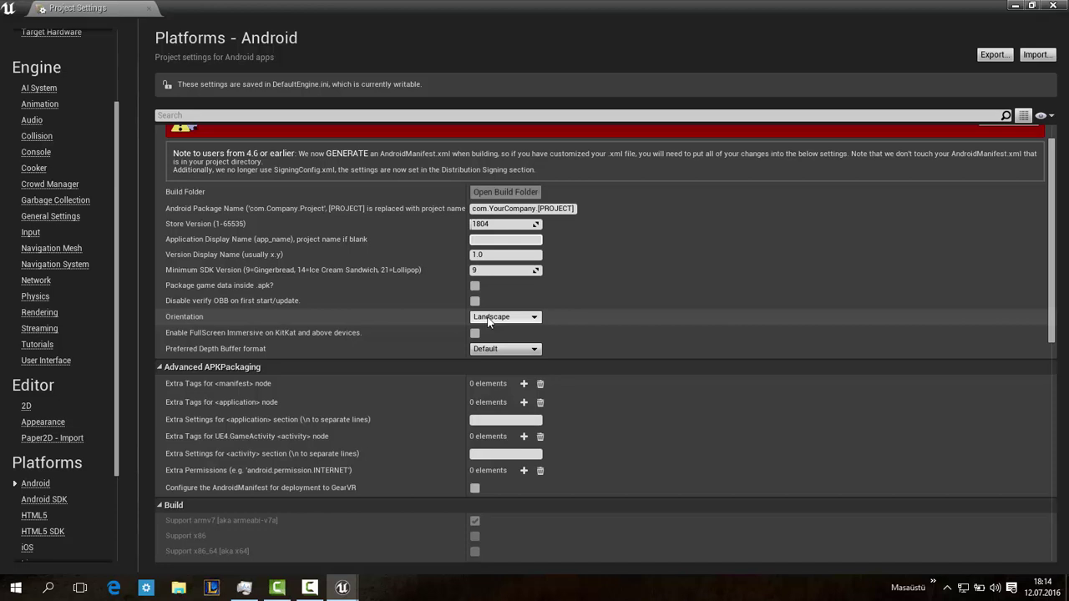
{"action": "left_click", "coordinate": [488, 317]}
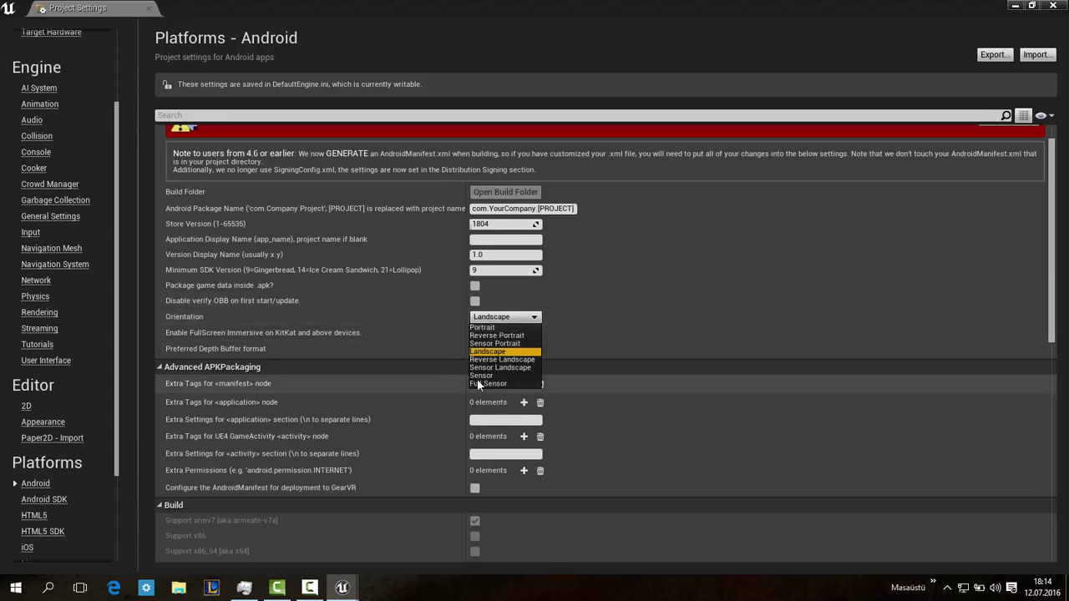
{"action": "left_click", "coordinate": [492, 352]}
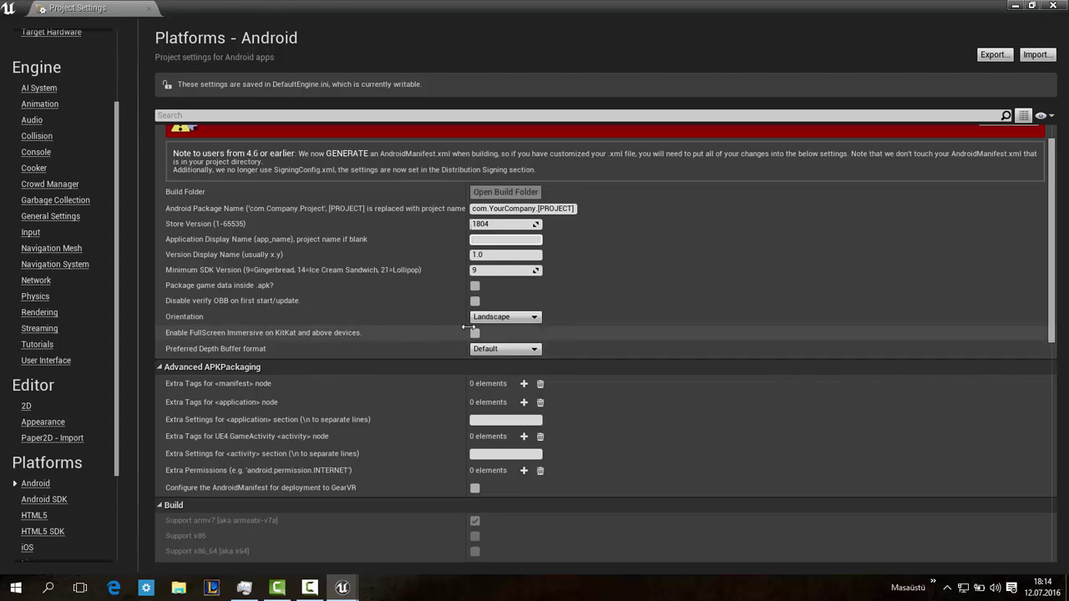
Step: Scroll through the remaining Android settings down to the Icons section
{"action": "scroll", "coordinate": [459, 344], "scroll_direction": "down", "scroll_amount": 4}
{"action": "scroll", "coordinate": [460, 344], "scroll_direction": "down", "scroll_amount": 5}
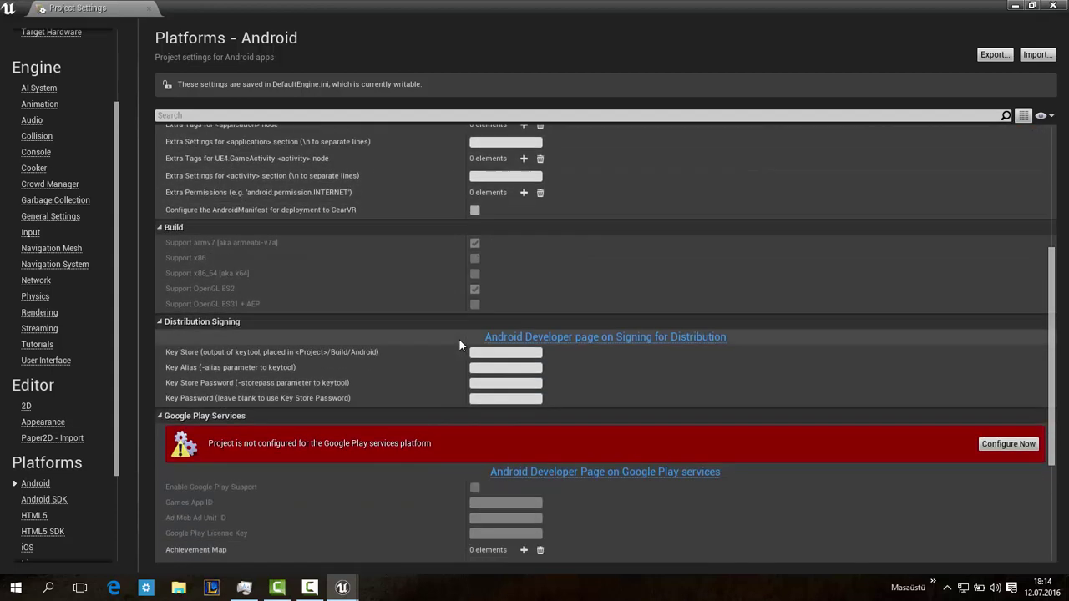
{"action": "scroll", "coordinate": [458, 338], "scroll_direction": "down", "scroll_amount": 3}
{"action": "scroll", "coordinate": [457, 337], "scroll_direction": "down", "scroll_amount": 3}
{"action": "scroll", "coordinate": [450, 332], "scroll_direction": "down", "scroll_amount": 3}
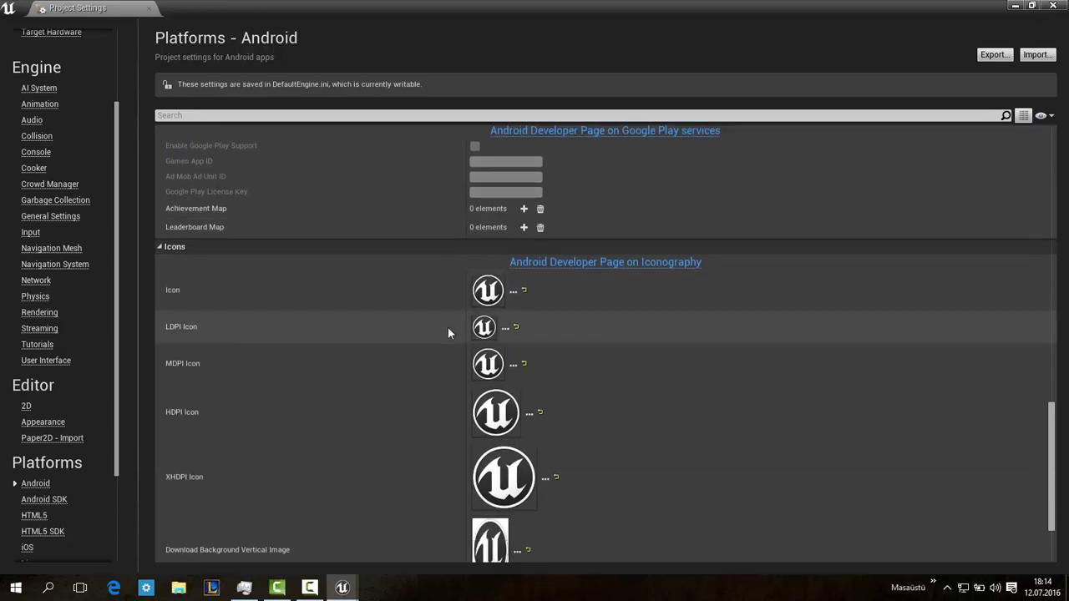
{"action": "scroll", "coordinate": [447, 328], "scroll_direction": "down", "scroll_amount": 2}
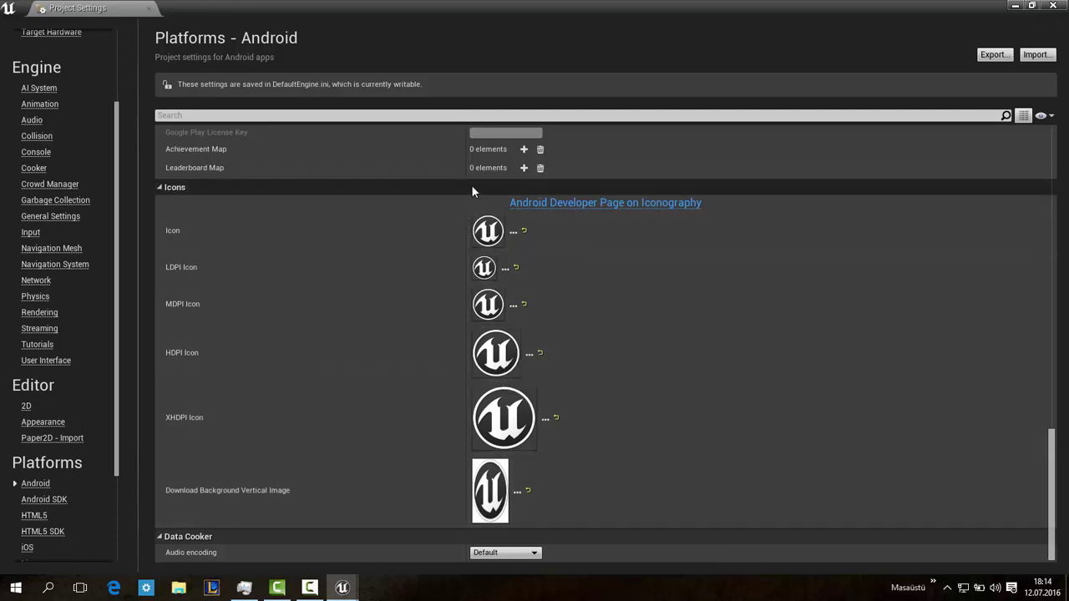
{"action": "scroll", "coordinate": [478, 232], "scroll_direction": "up", "scroll_amount": 3}
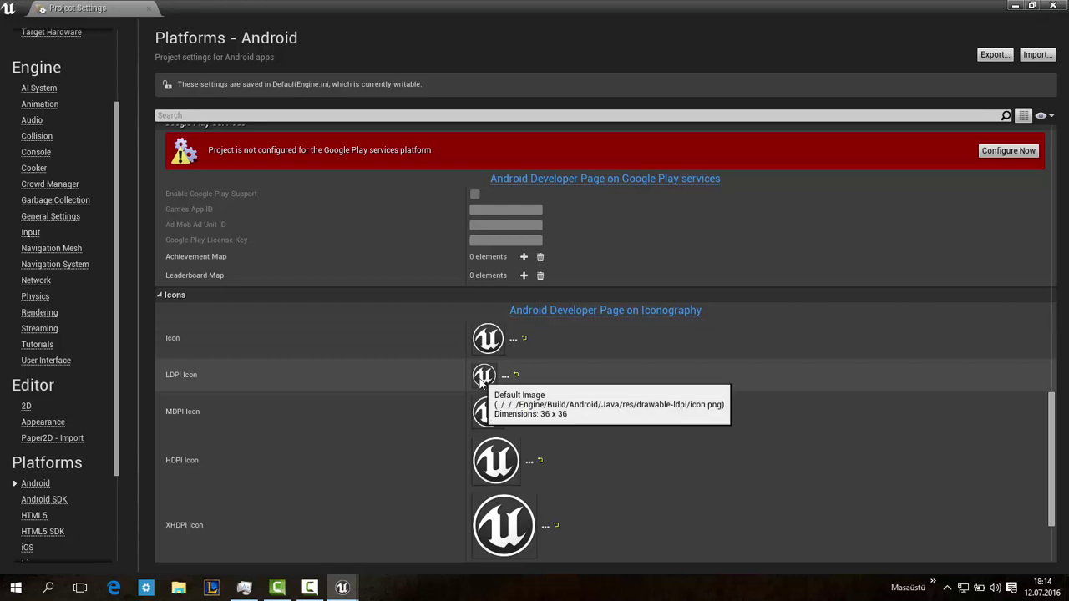
{"action": "scroll", "coordinate": [474, 342], "scroll_direction": "up", "scroll_amount": 2}
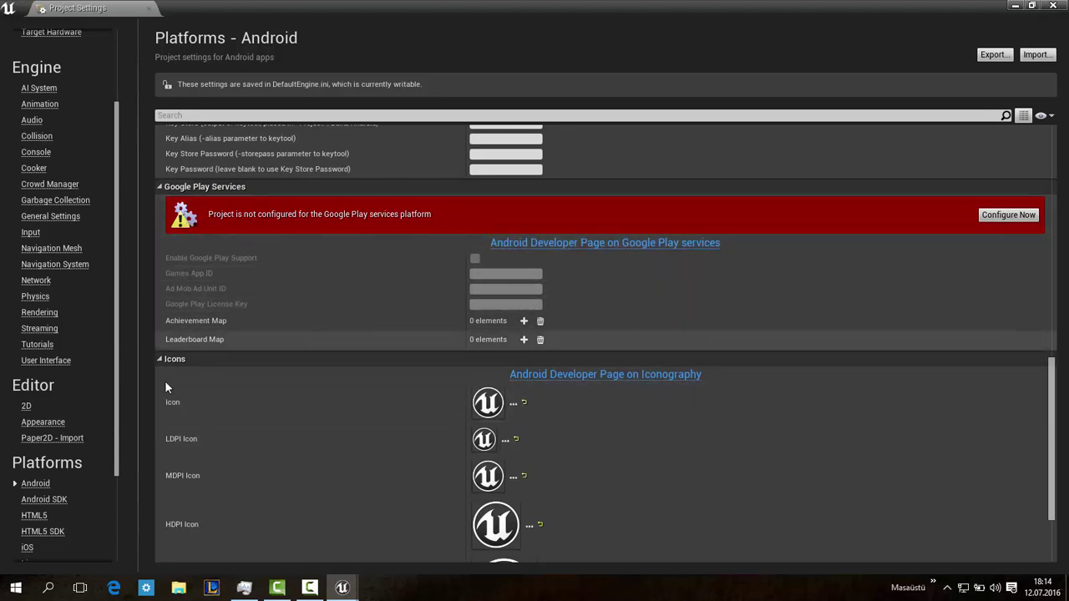
{"action": "scroll", "coordinate": [56, 513], "scroll_direction": "down", "scroll_amount": 2}
{"action": "left_click", "coordinate": [37, 516]}
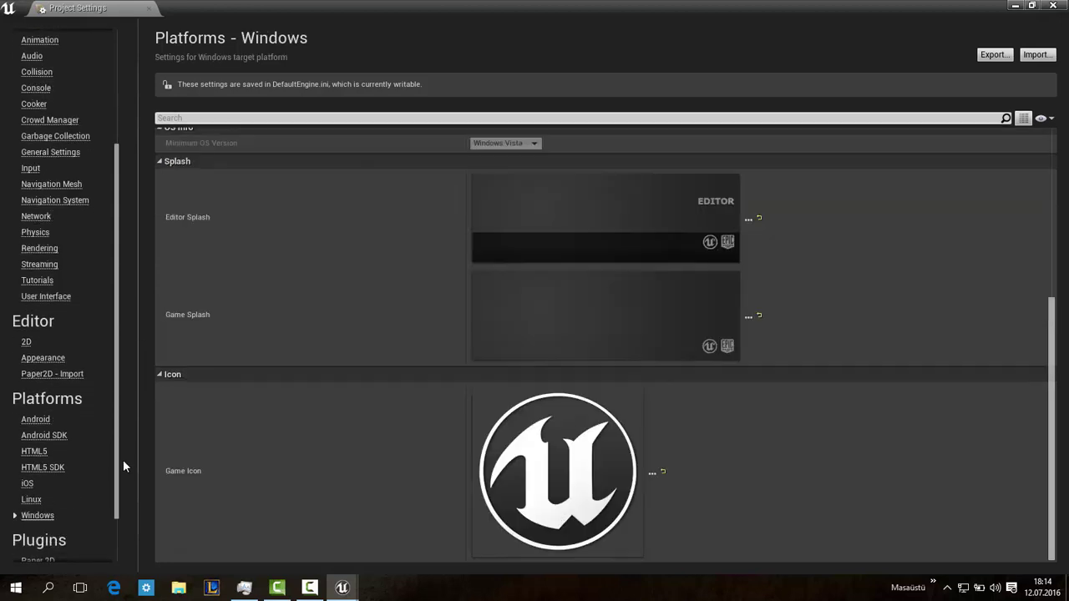
{"action": "scroll", "coordinate": [374, 299], "scroll_direction": "up", "scroll_amount": 2}
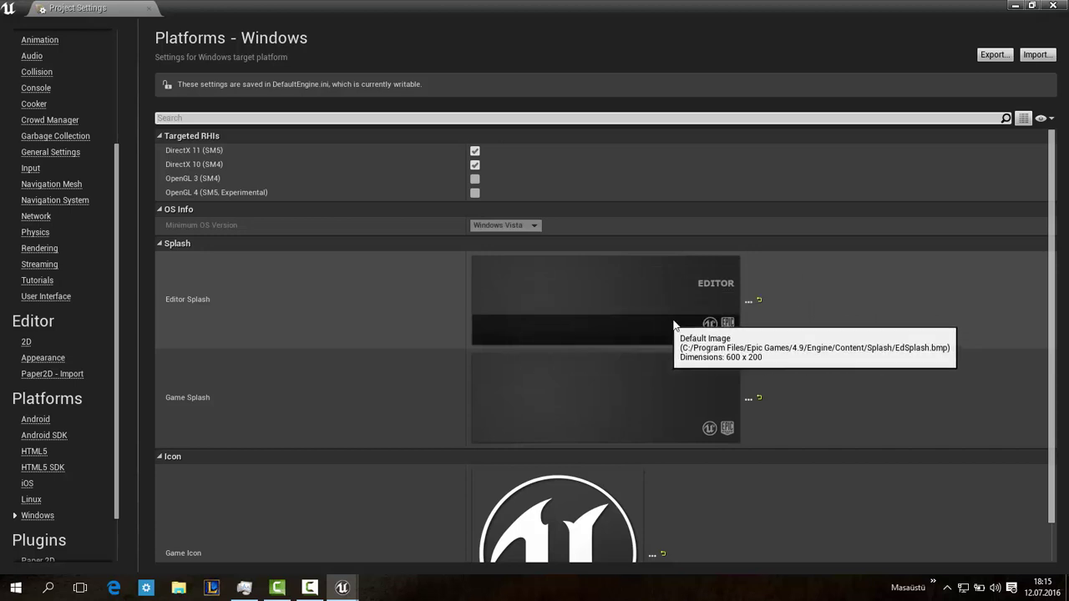
{"action": "scroll", "coordinate": [589, 321], "scroll_direction": "down", "scroll_amount": 1}
{"action": "scroll", "coordinate": [585, 317], "scroll_direction": "down", "scroll_amount": 1}
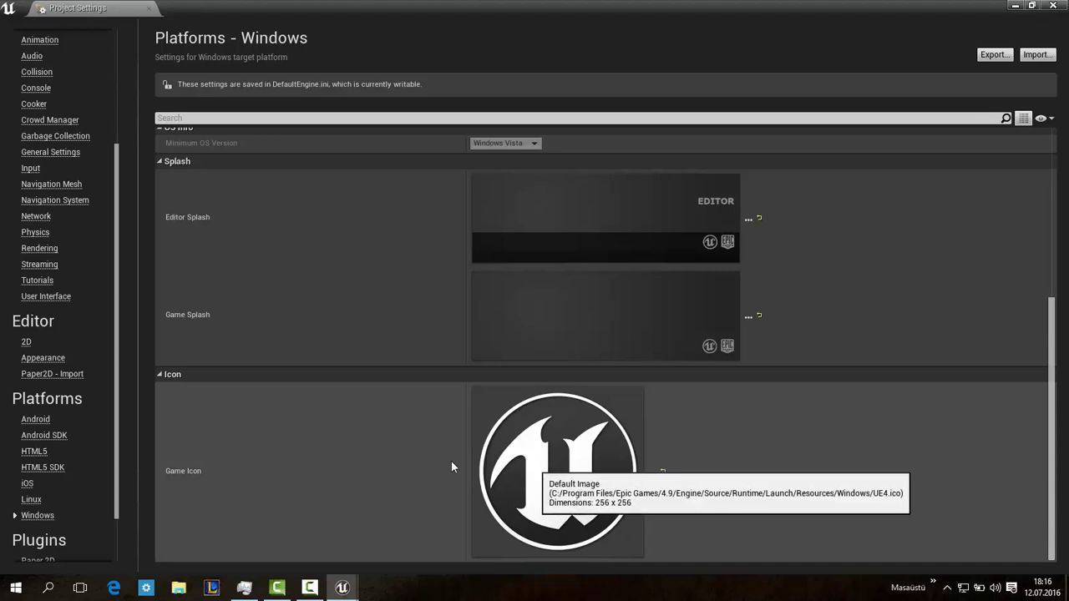
{"action": "scroll", "coordinate": [64, 389], "scroll_direction": "down", "scroll_amount": 2}
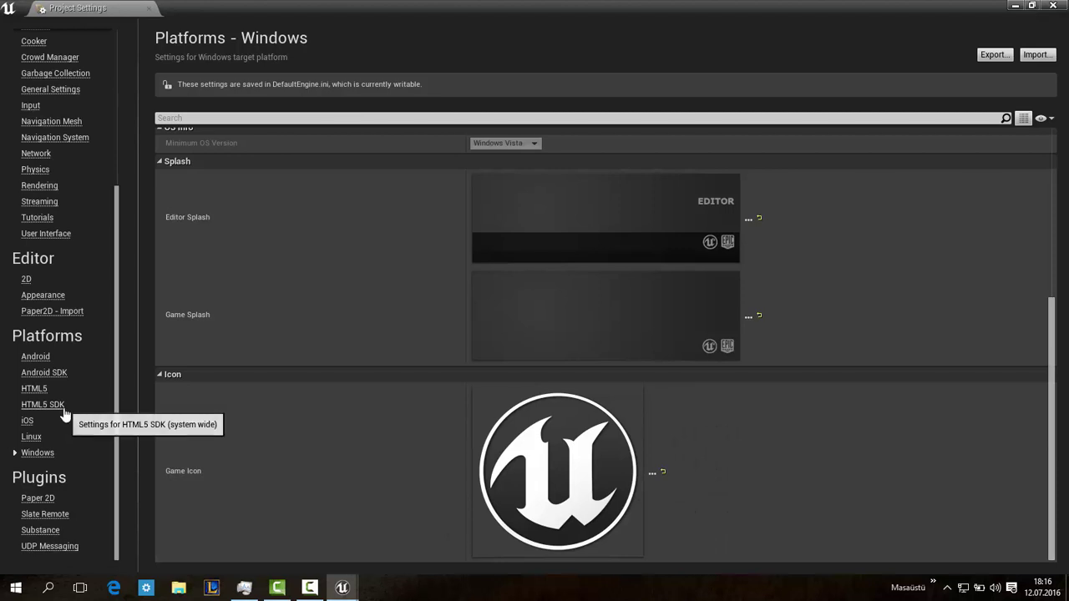
{"action": "scroll", "coordinate": [66, 404], "scroll_direction": "up", "scroll_amount": 2}
{"action": "scroll", "coordinate": [69, 411], "scroll_direction": "down", "scroll_amount": 1}
{"action": "scroll", "coordinate": [67, 405], "scroll_direction": "up", "scroll_amount": 9}
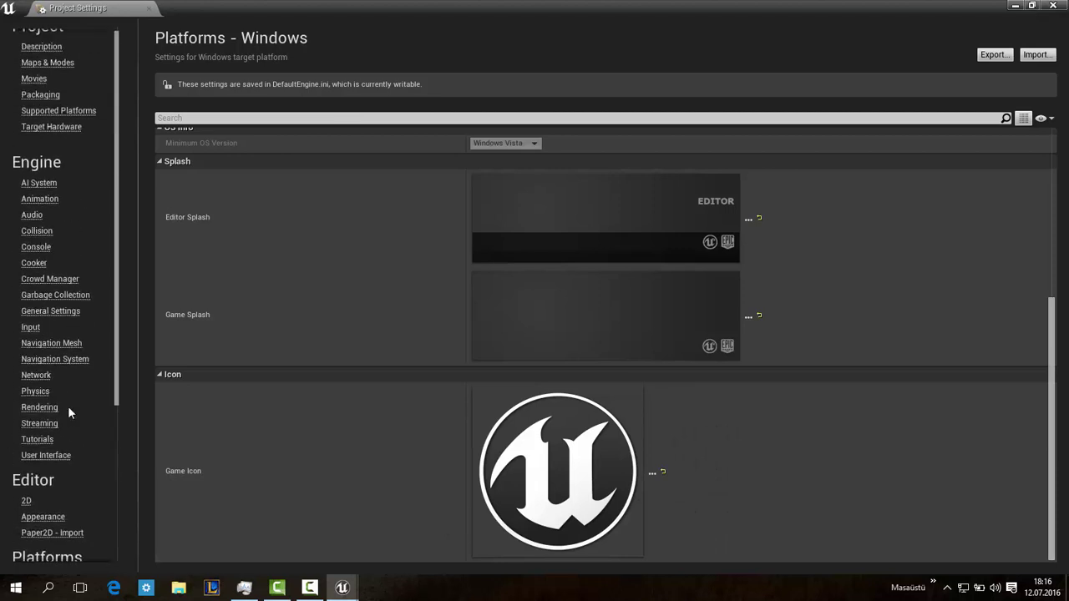
Step: Close Project Settings and preview File > Package Project > Android without packaging
{"action": "left_click", "coordinate": [1053, 6]}
{"action": "left_click", "coordinate": [12, 25]}
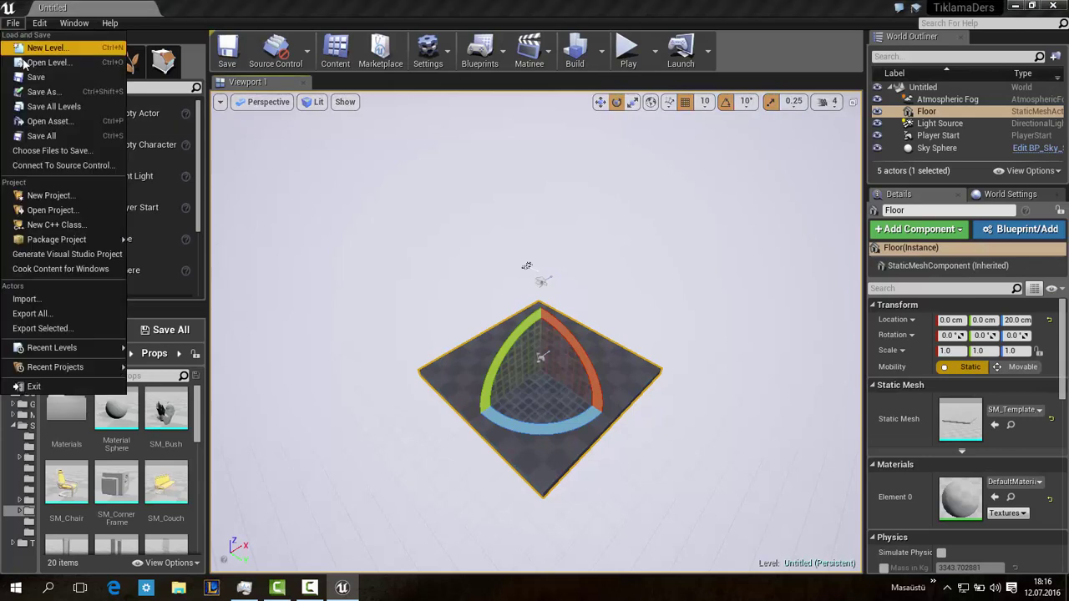
{"action": "mouse_move", "coordinate": [83, 240]}
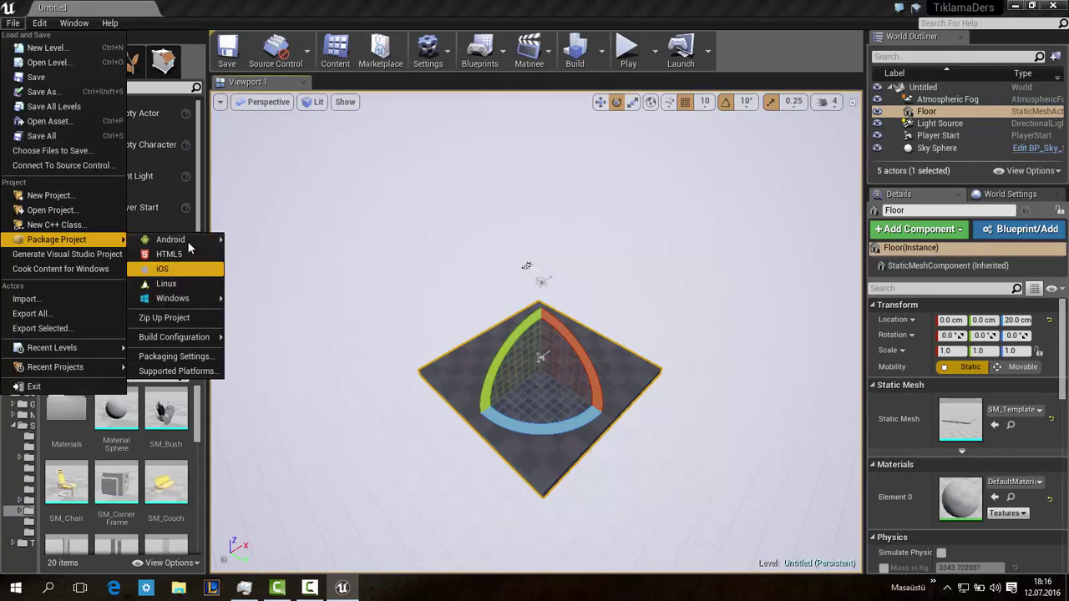
{"action": "mouse_move", "coordinate": [232, 241]}
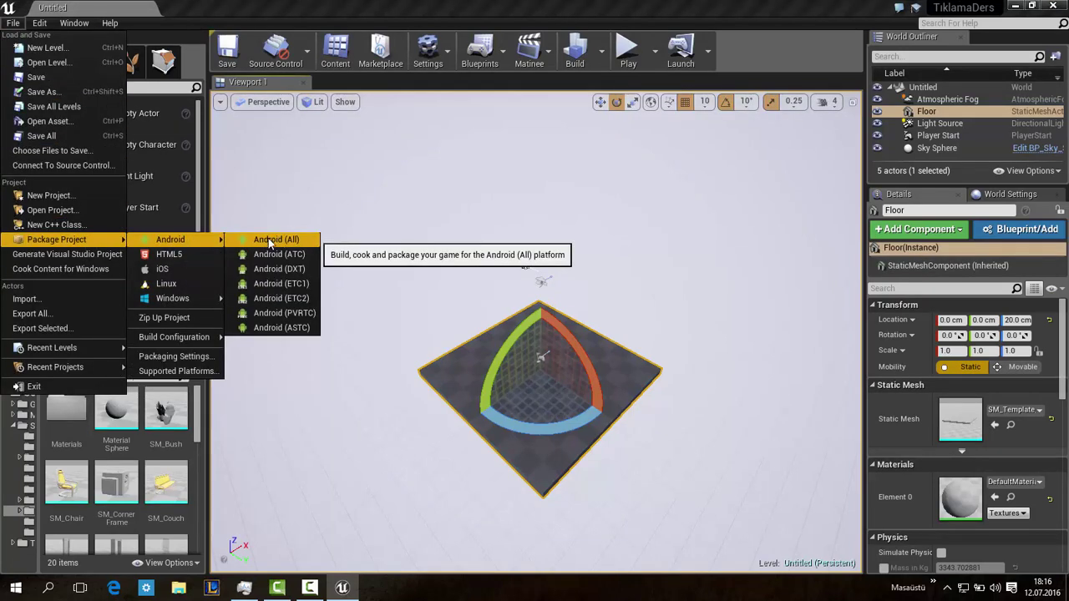
{"action": "mouse_move", "coordinate": [177, 304]}
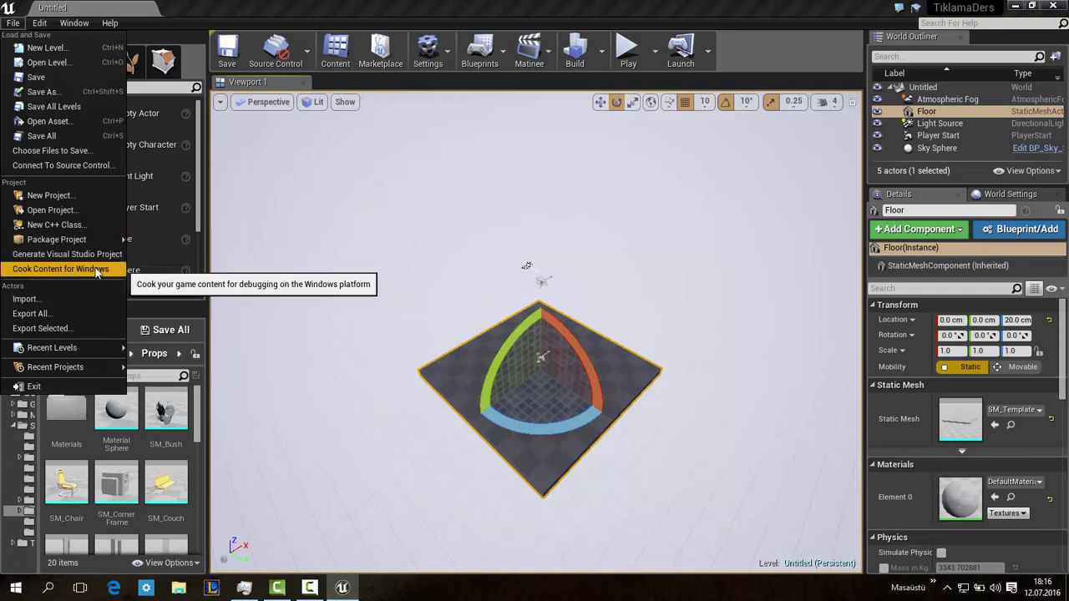
{"action": "left_click", "coordinate": [11, 25]}
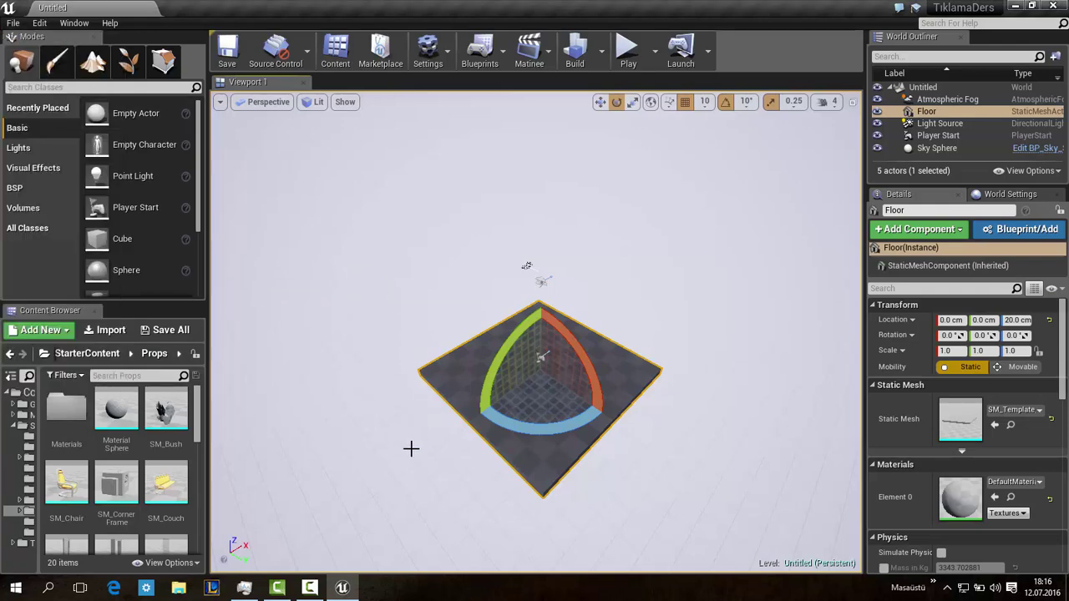